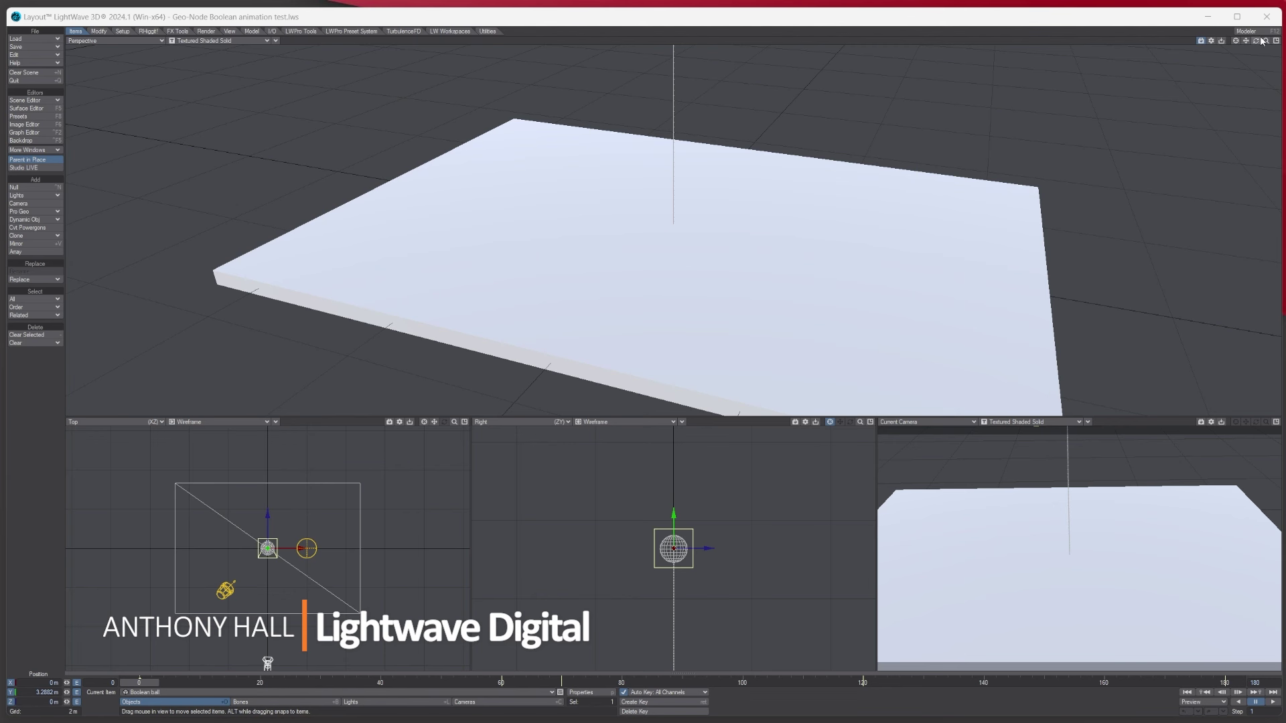
- Play back the Boolean ball animation with the whole plane in view and stop it
drag(1266, 40, 1260, 54)
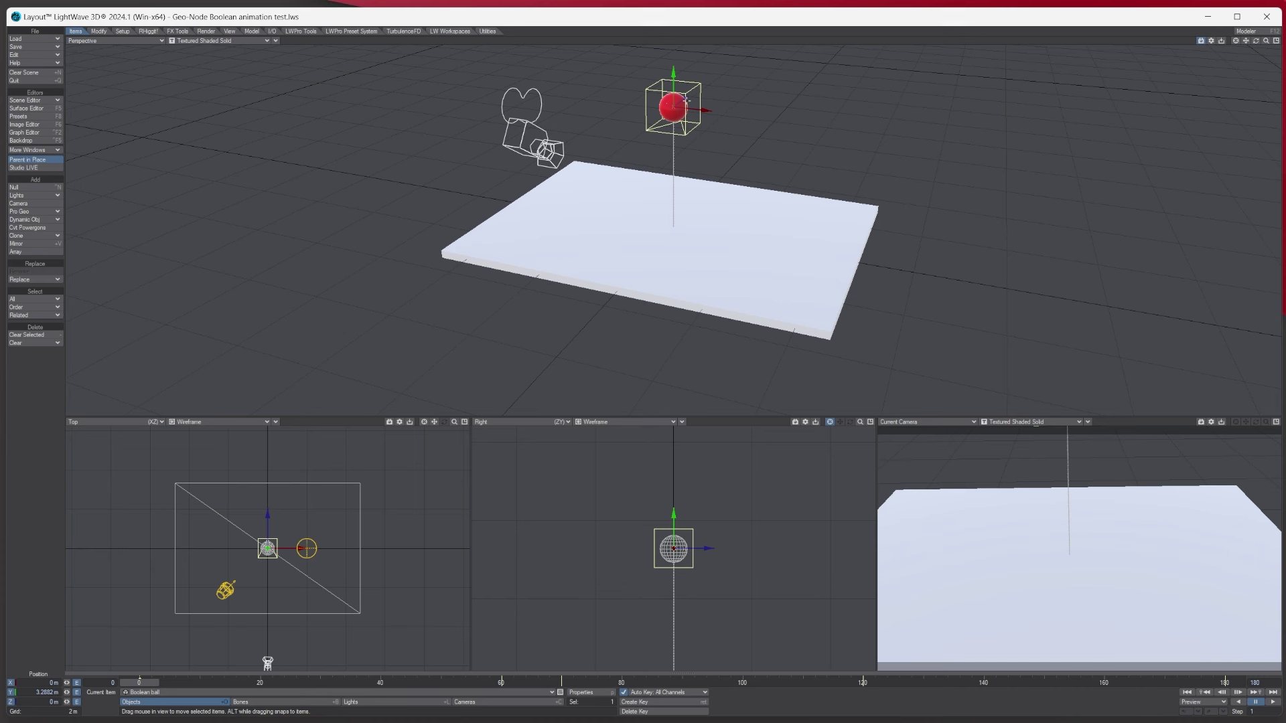
click(1273, 702)
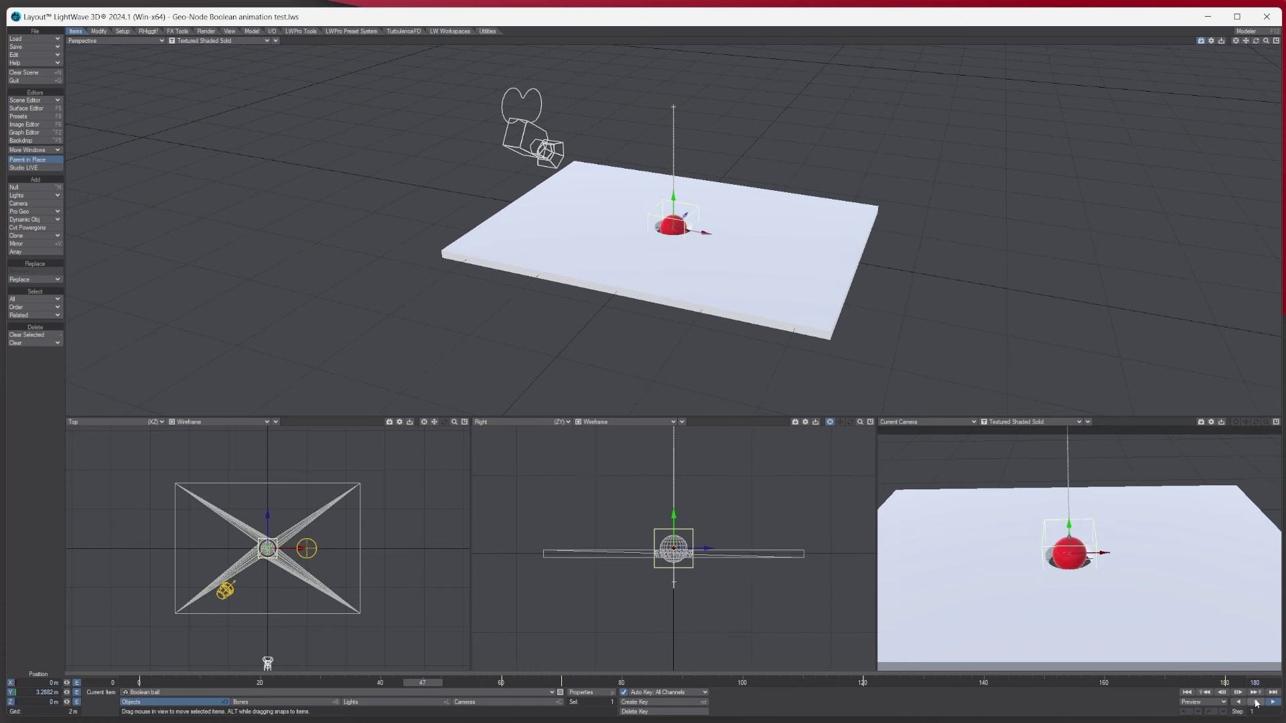
click(1258, 702)
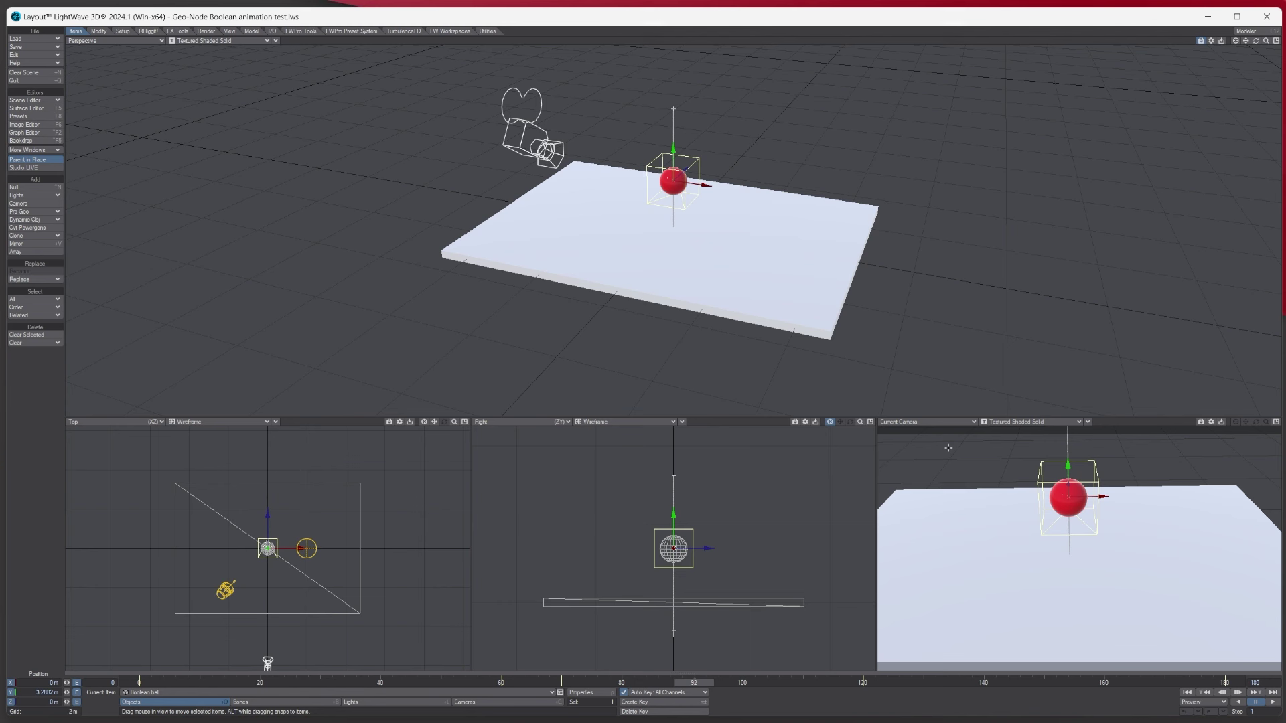
- Preview the camera view with VPR rendering and scrub the animation to about frame 89
click(1008, 422)
click(1007, 442)
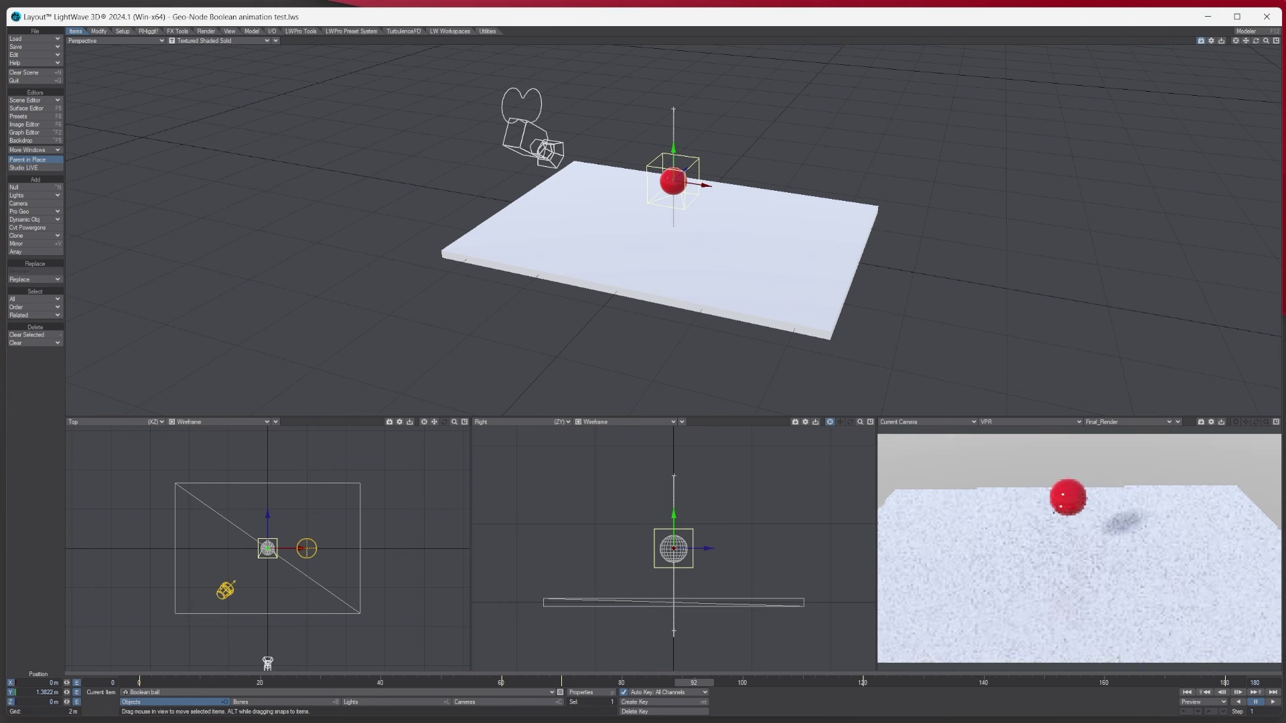
drag(703, 681, 675, 682)
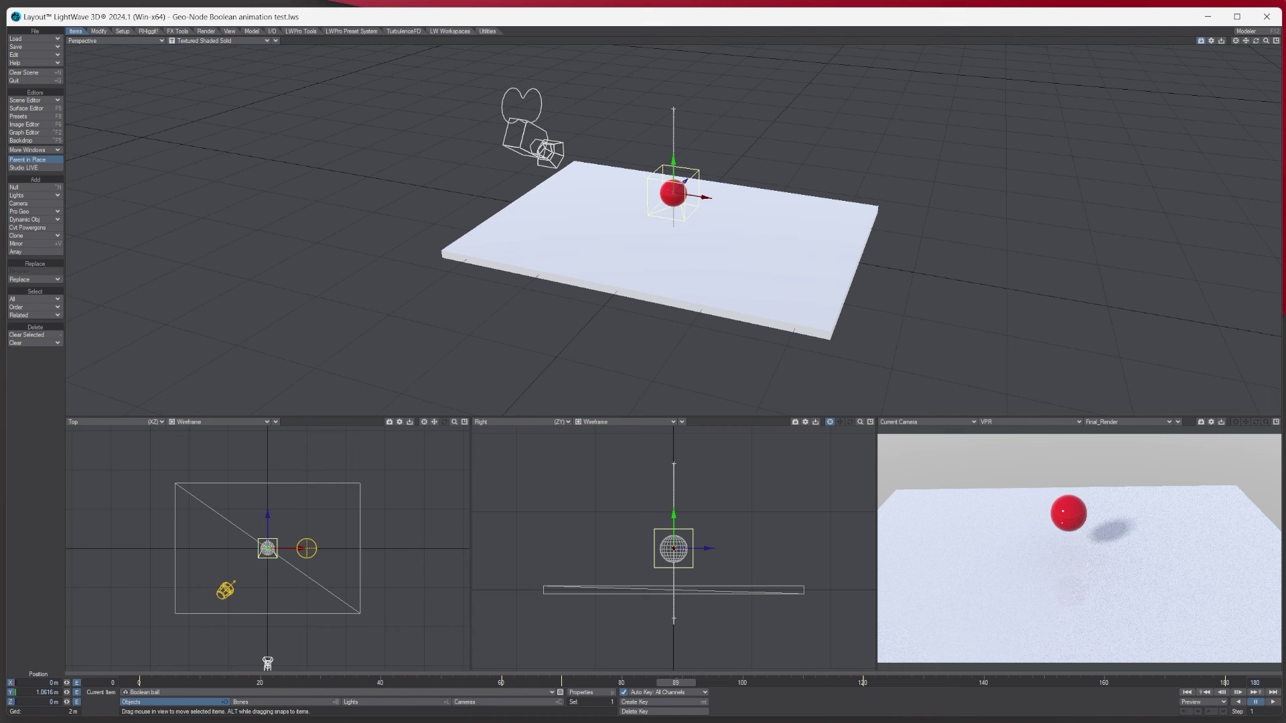
- Set the shading model of the Null object's Plane surface to Shadow Catcher
key(F5)
drag(819, 131, 972, 56)
click(1081, 70)
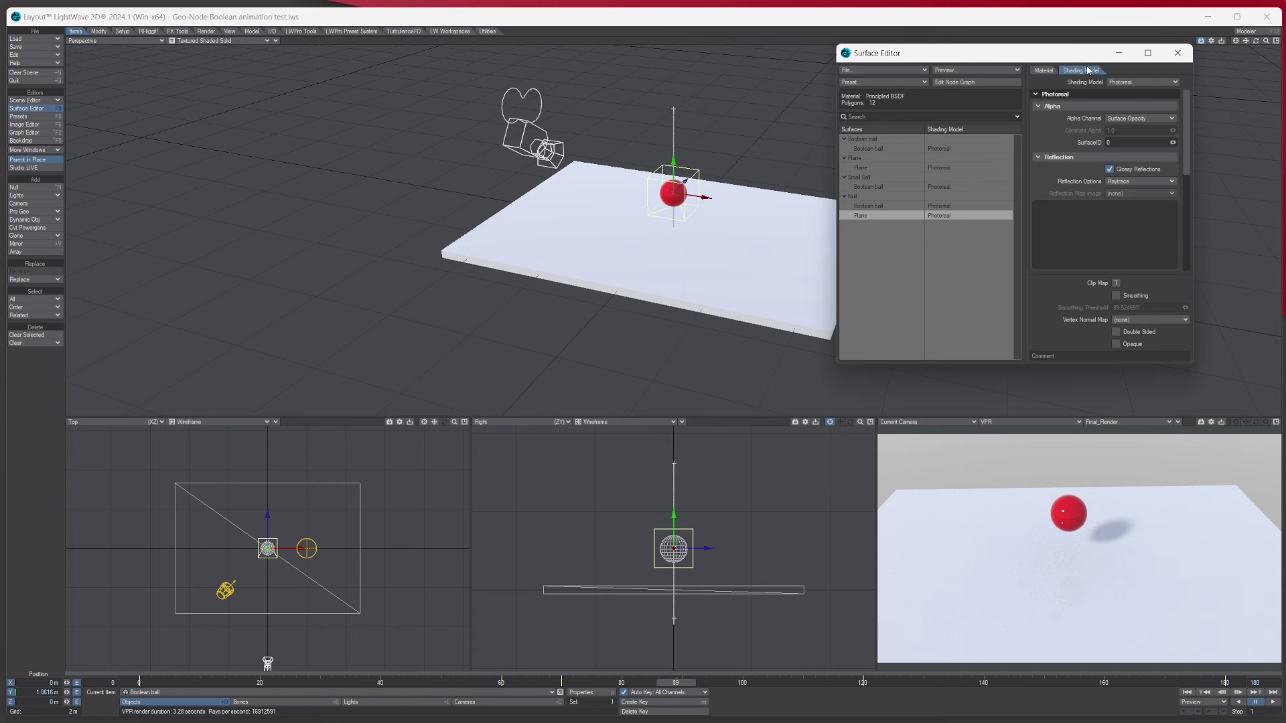
click(1129, 81)
click(1113, 88)
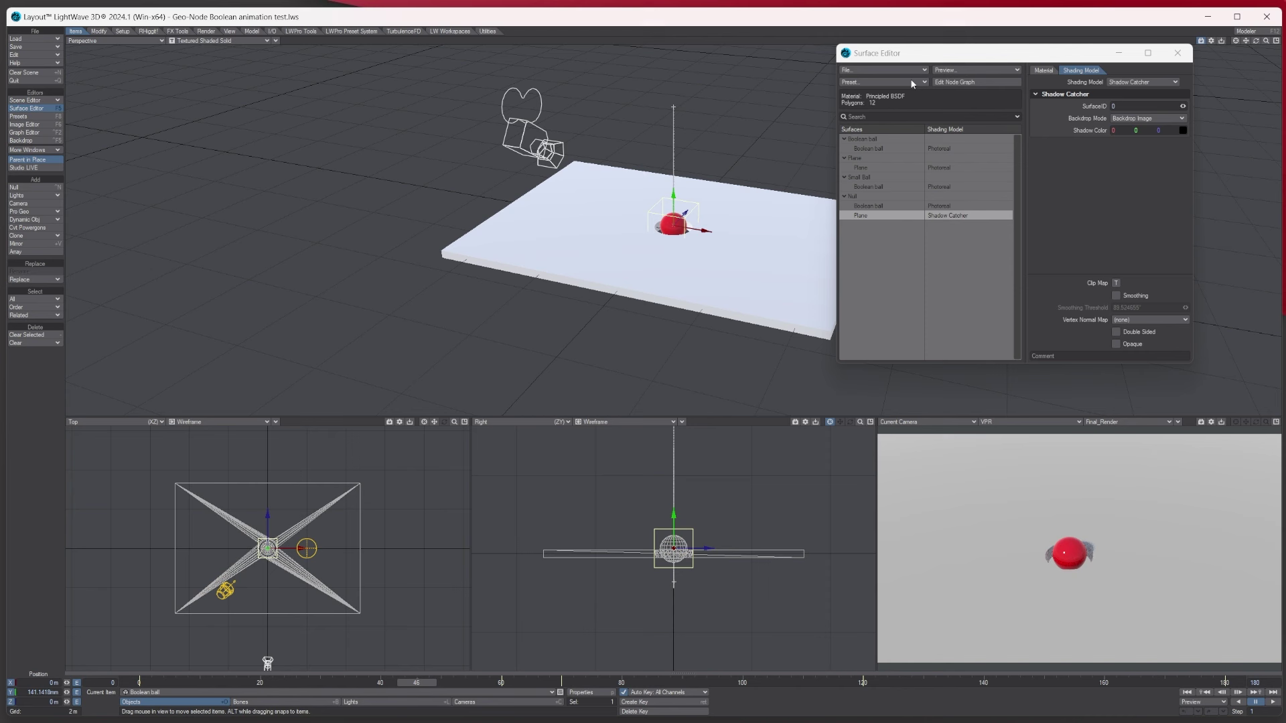
- Load the recent scene Geo-Node Boolean animation START.lws without saving the current scene's changes
click(35, 39)
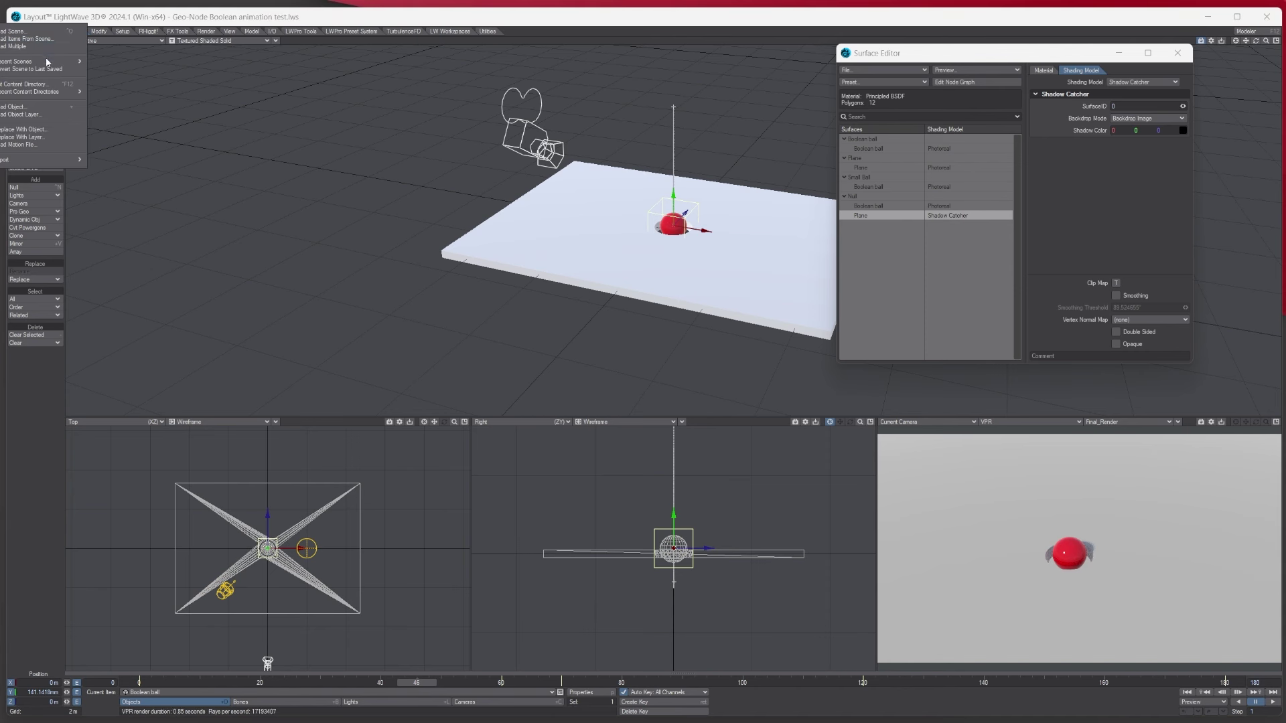
mouse_move(47, 62)
click(286, 70)
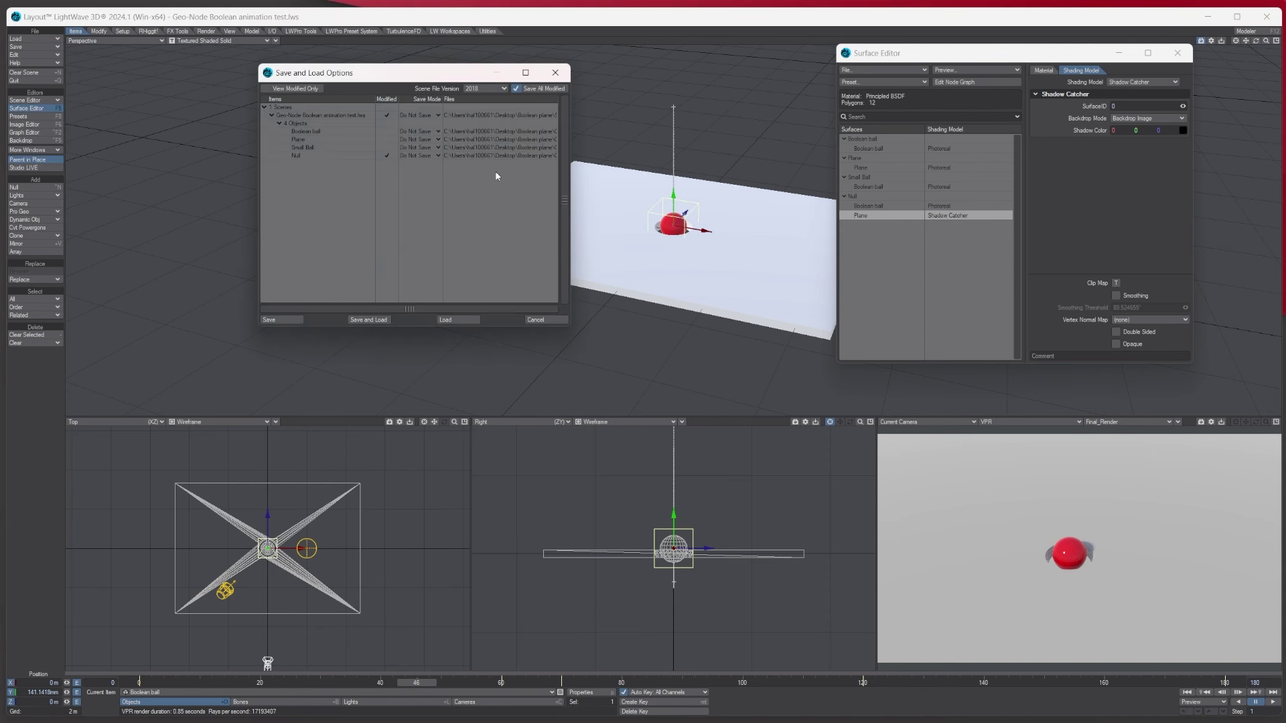
click(446, 320)
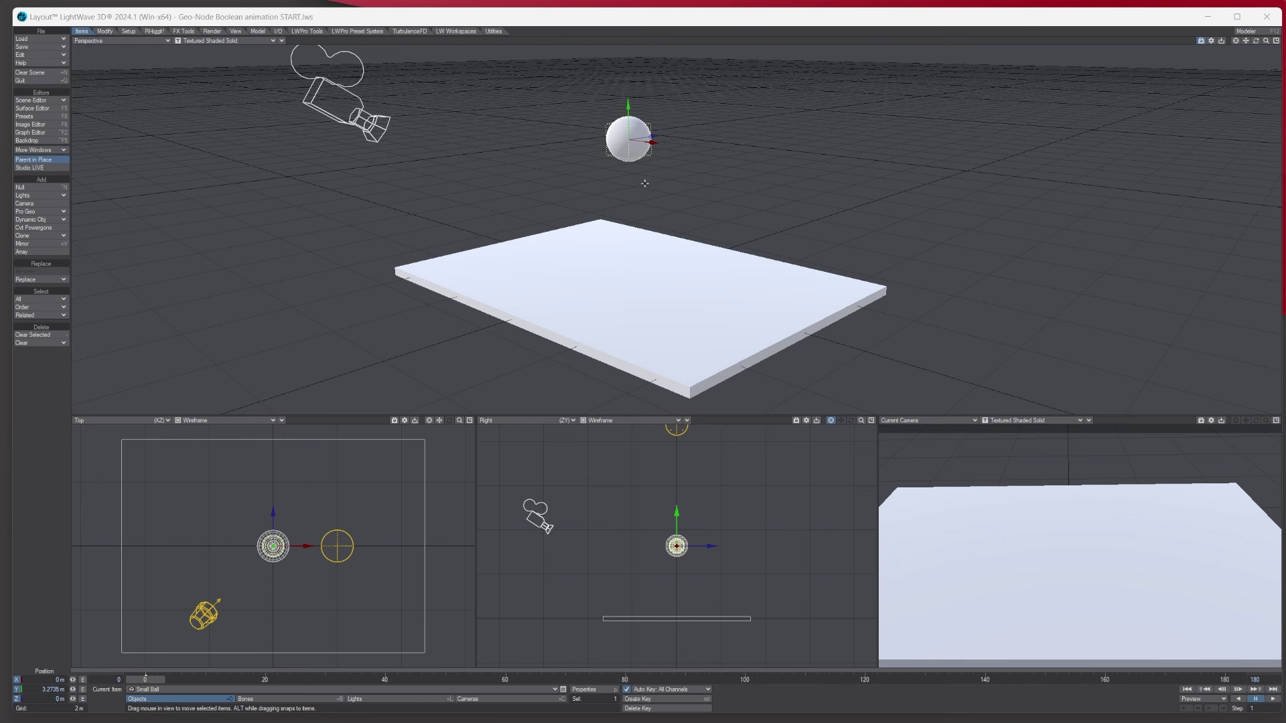
- Hide the Plane and Boolean ball objects through the Scene / Dope Editor, leaving the Small Ball shown
click(46, 100)
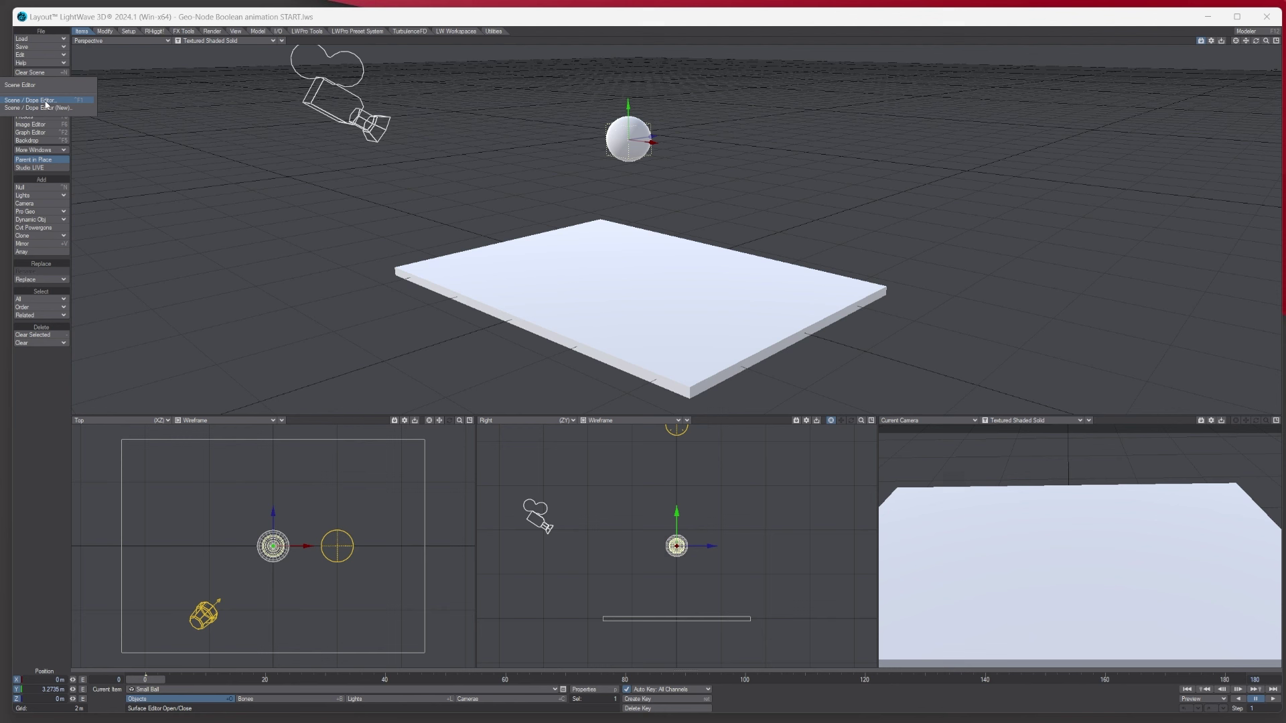
click(46, 101)
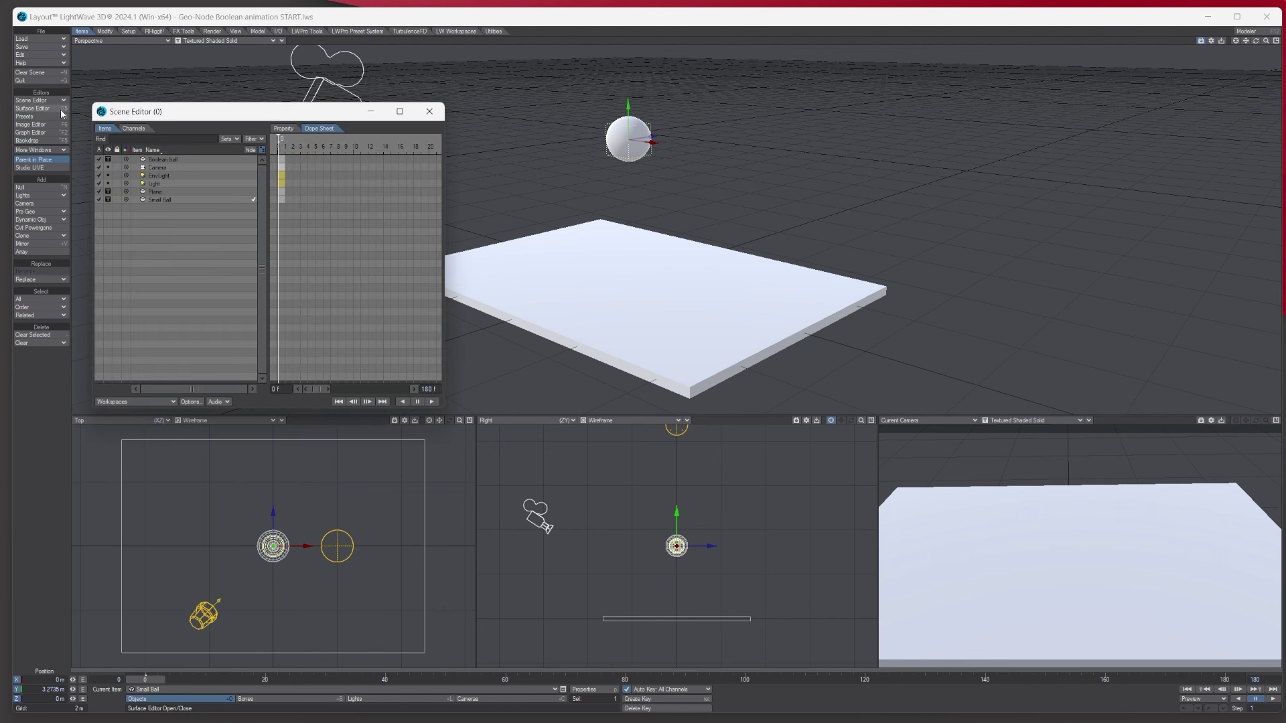
click(107, 192)
click(128, 195)
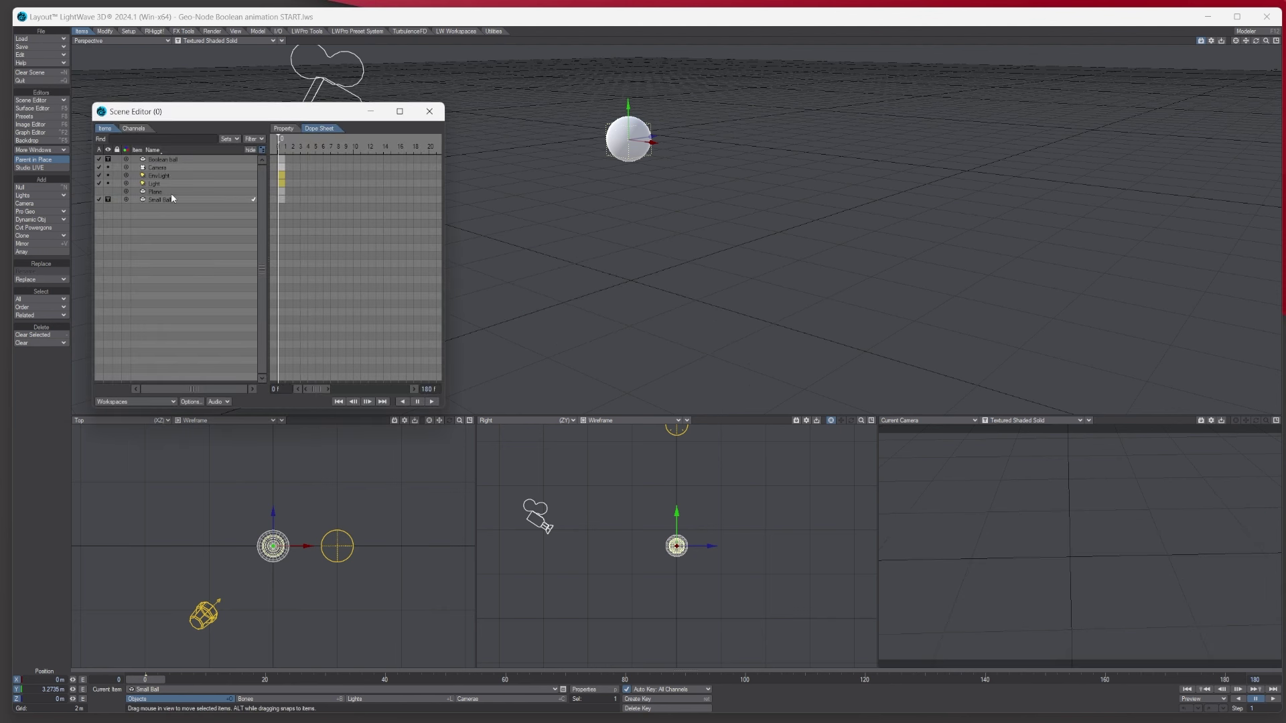
click(107, 159)
click(130, 165)
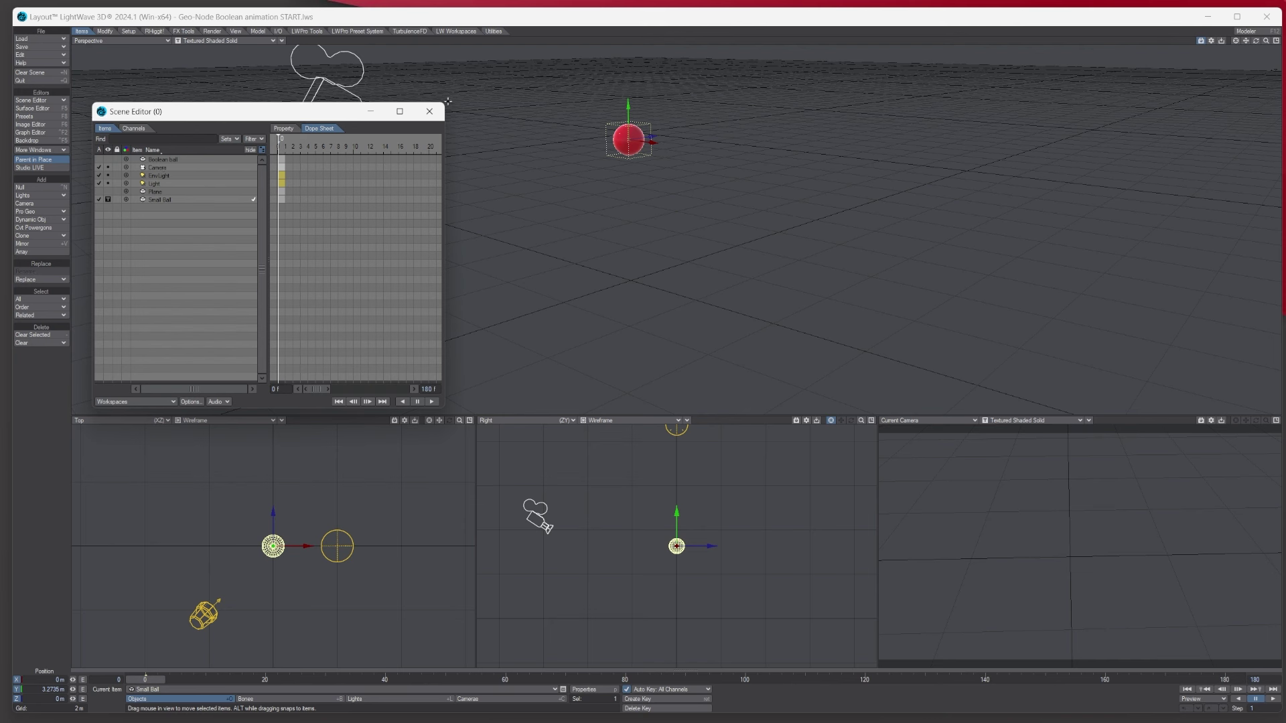
click(429, 111)
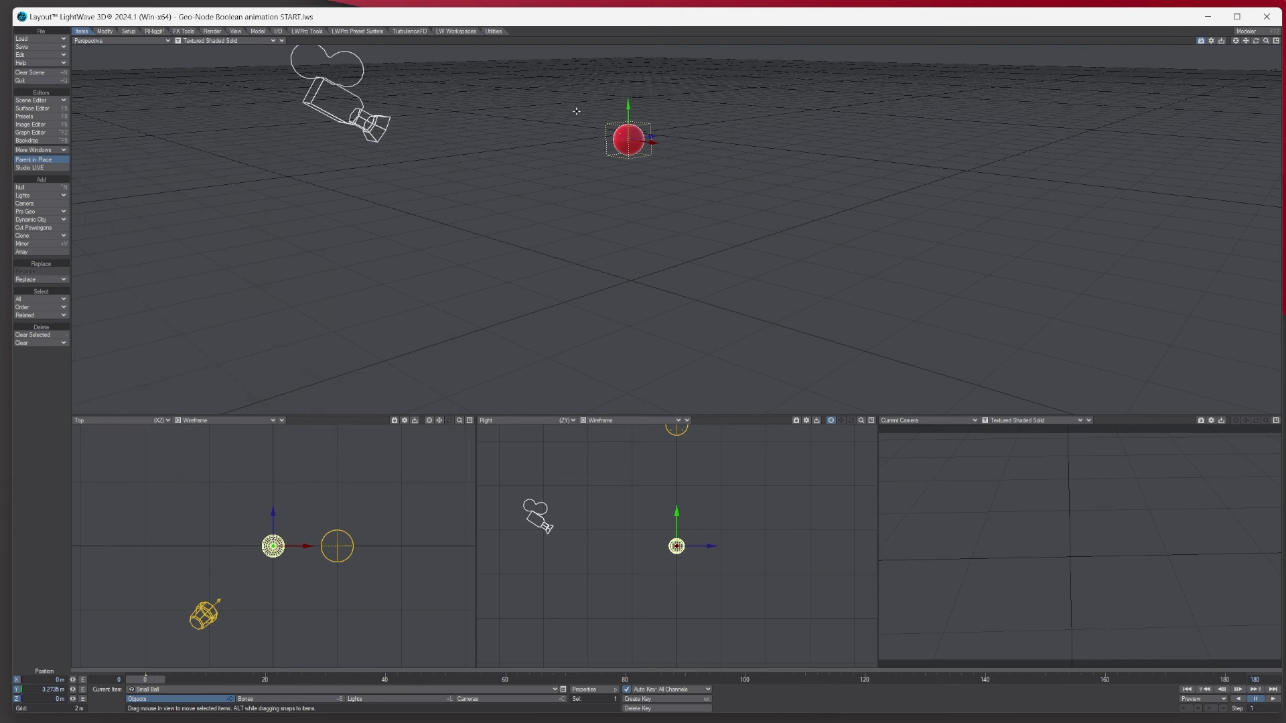
- Add a null object with the default name and give it a Procedural Geometry modifier
click(44, 186)
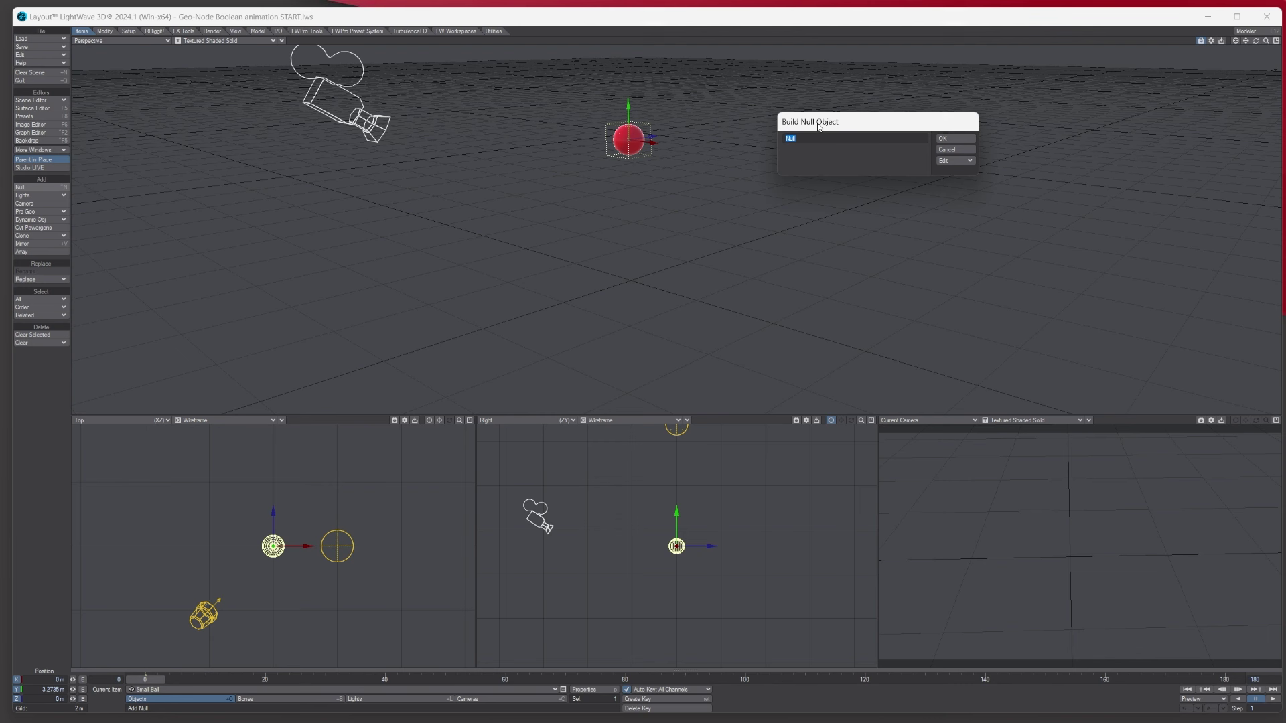
click(949, 139)
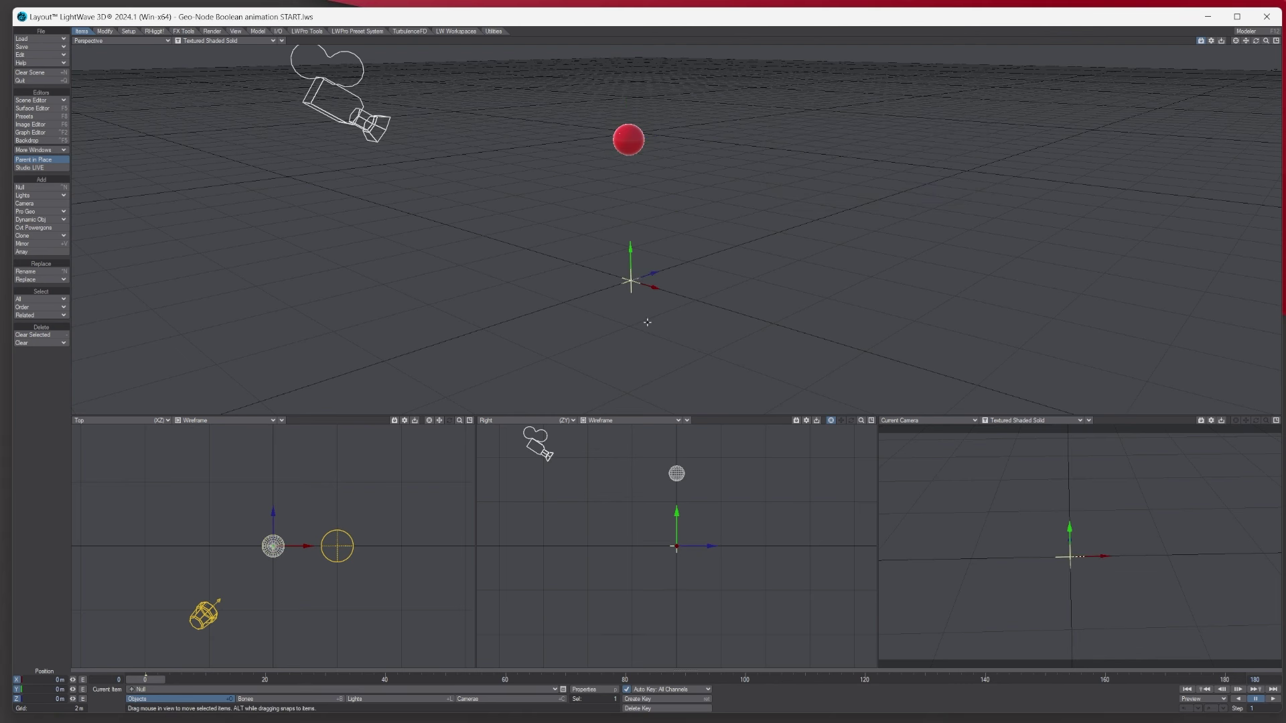
click(577, 690)
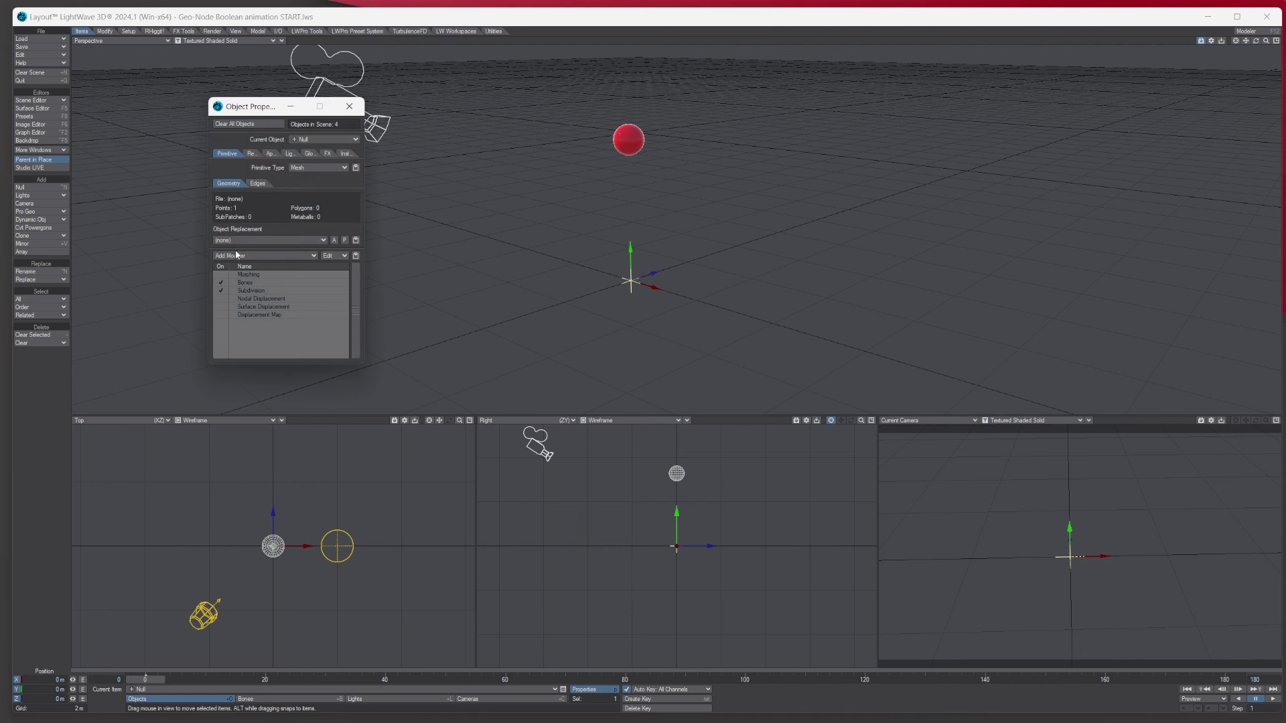
click(261, 257)
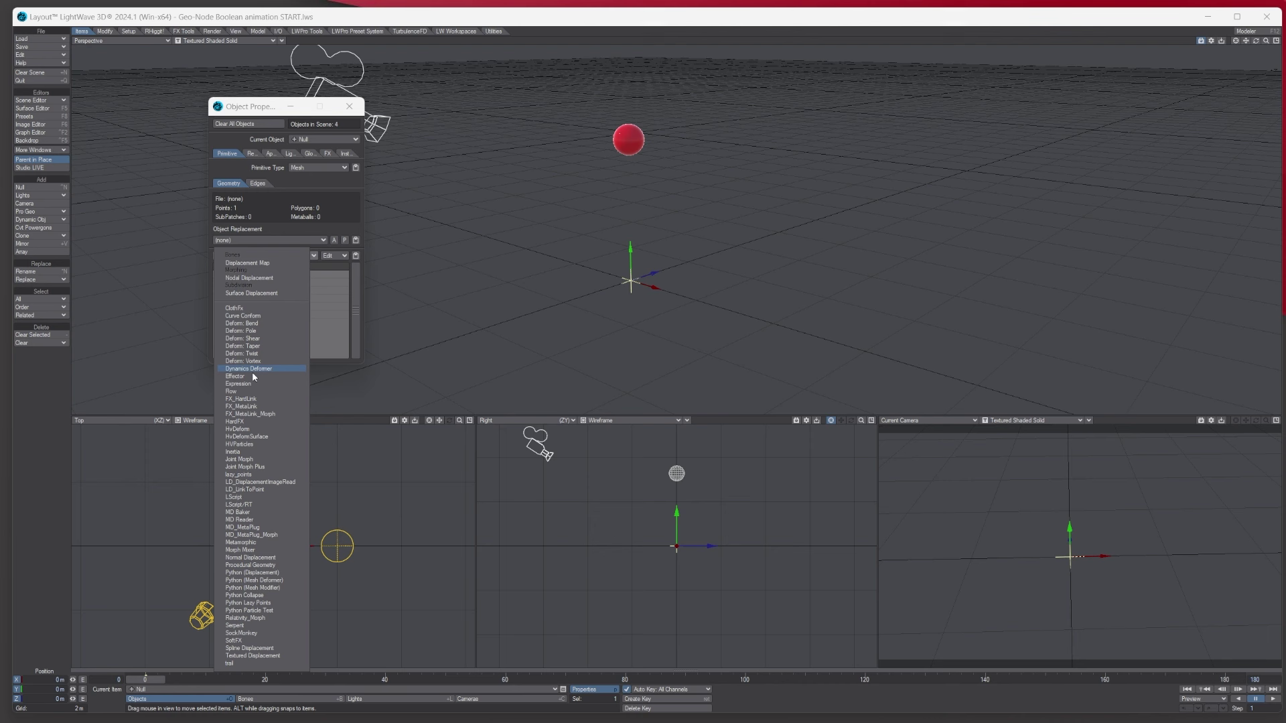
click(247, 565)
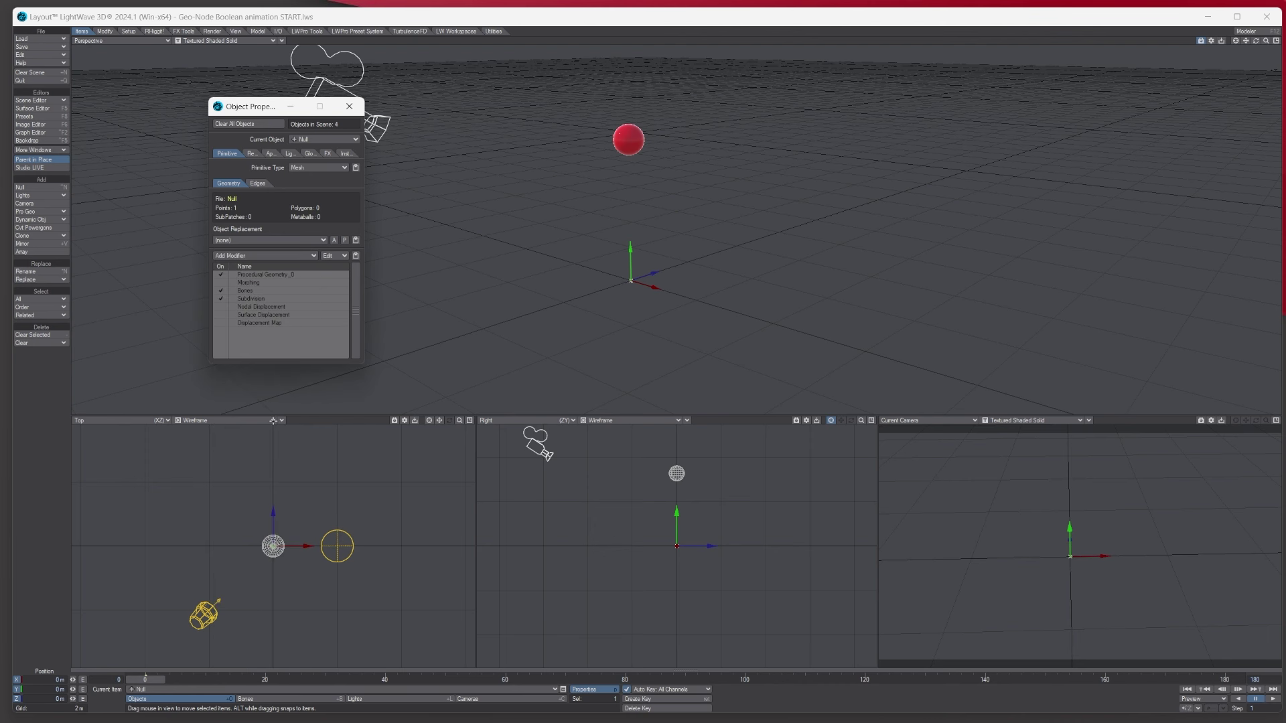
- Open the Procedural Geometry modifier's node editor and add the built-in BooleanProGeo preset nodes
double_click(243, 275)
drag(538, 235, 895, 182)
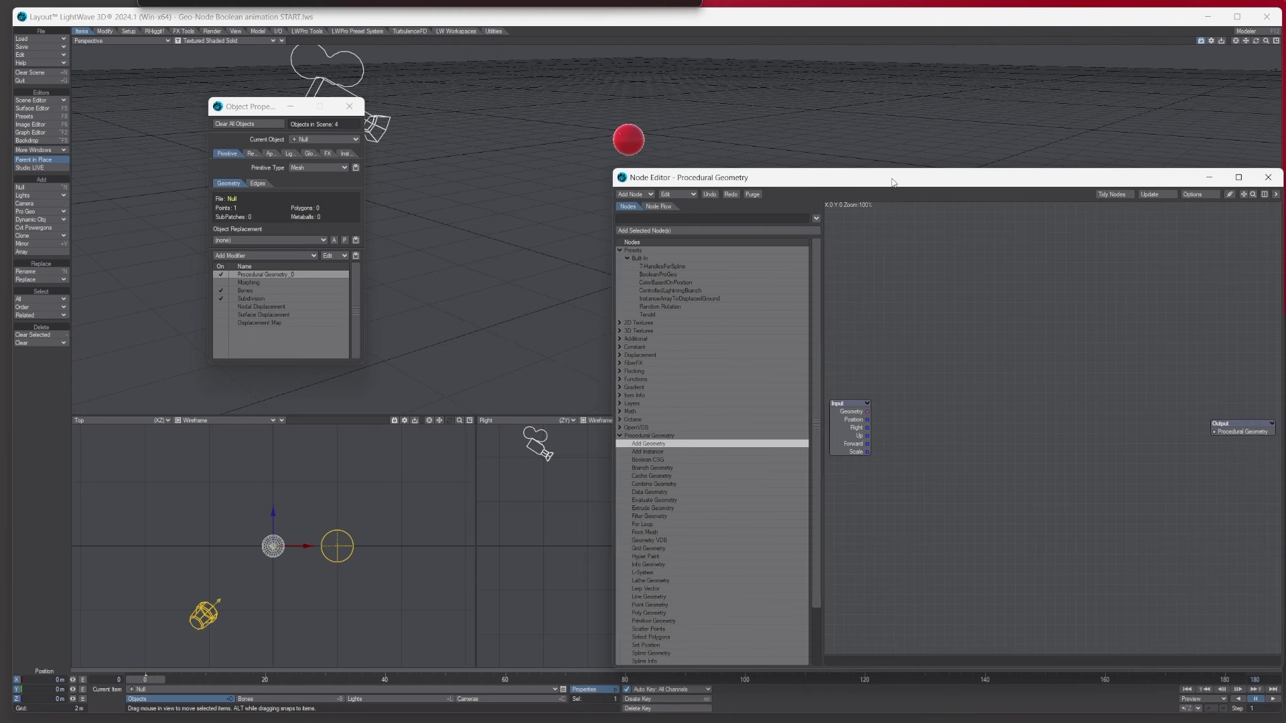
click(621, 250)
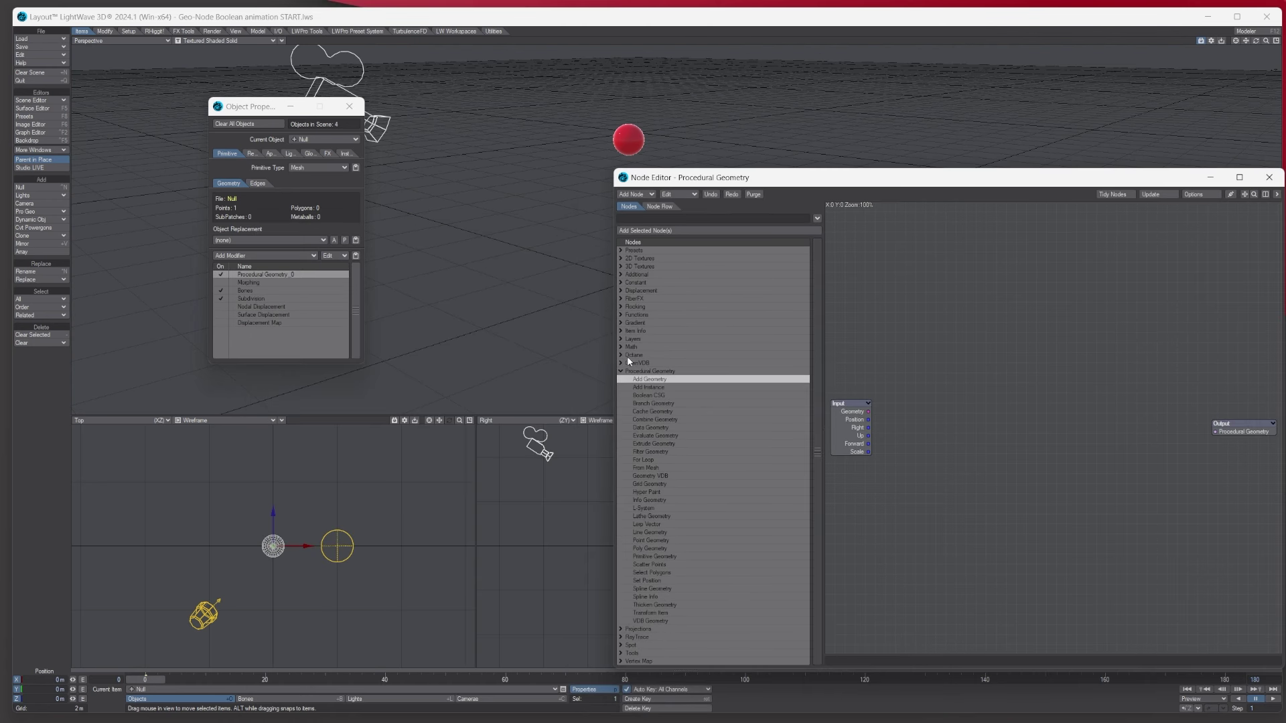
click(621, 371)
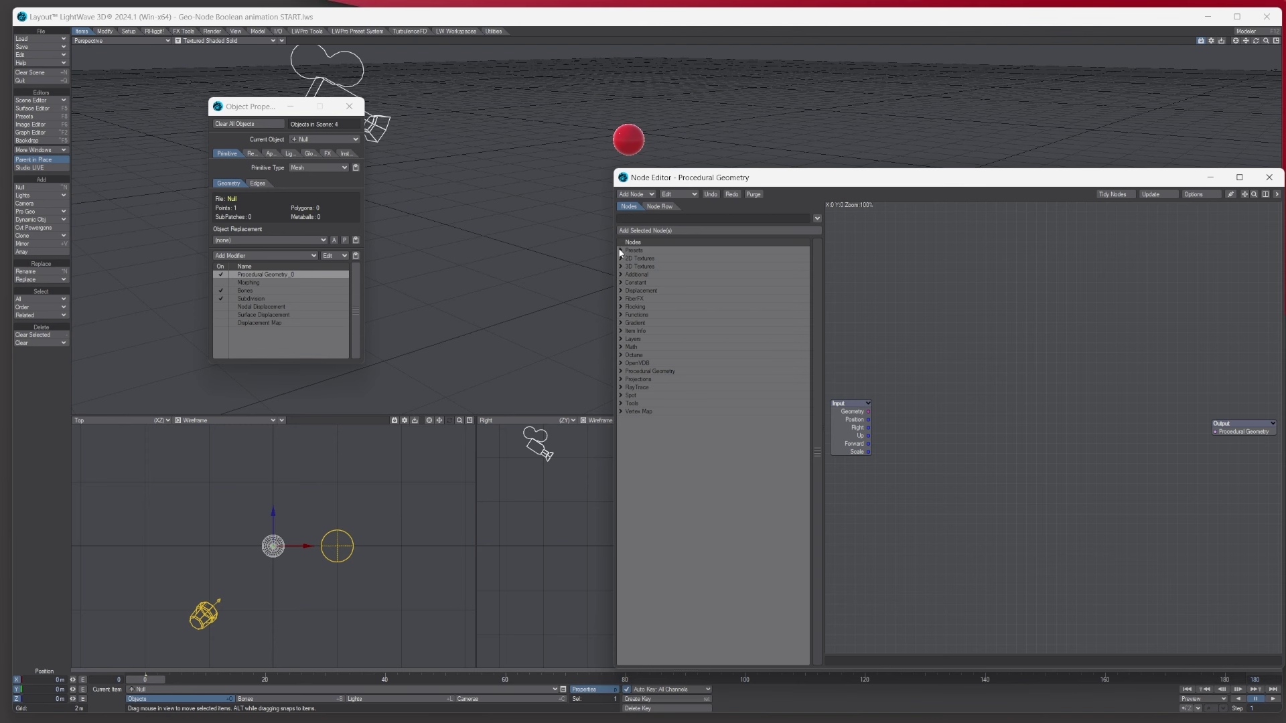
click(621, 250)
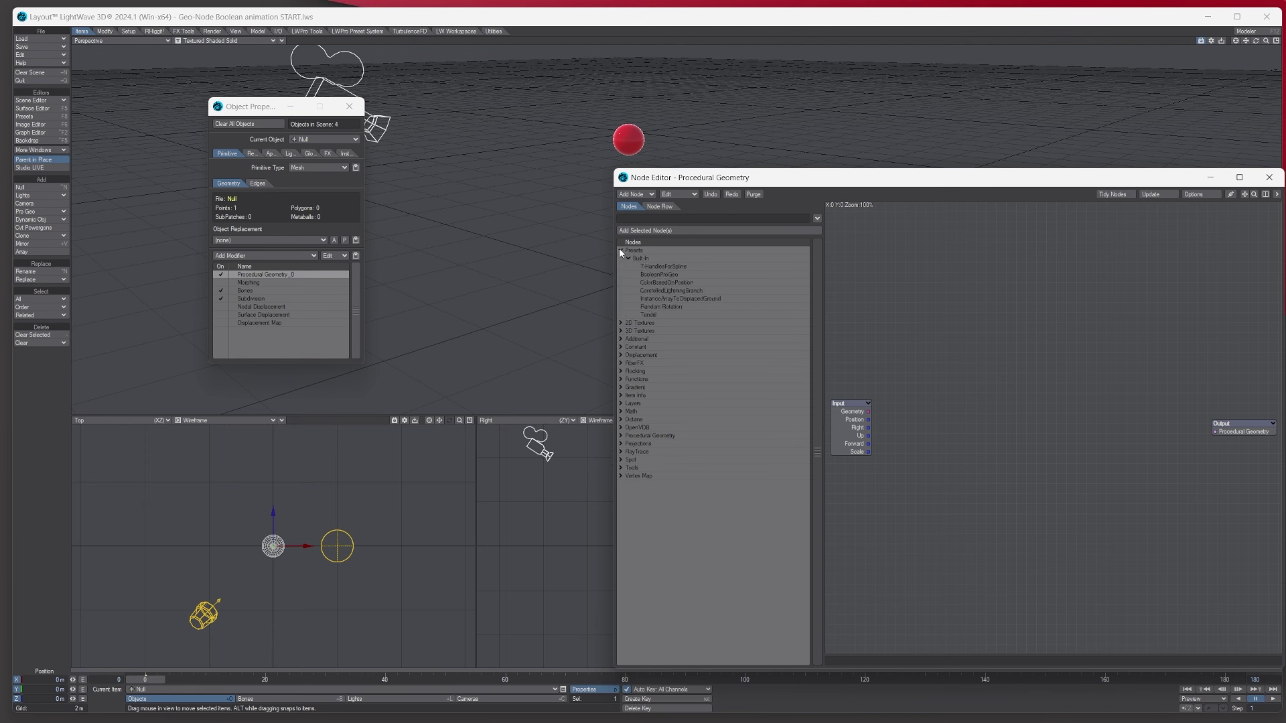
double_click(655, 277)
drag(770, 178, 537, 209)
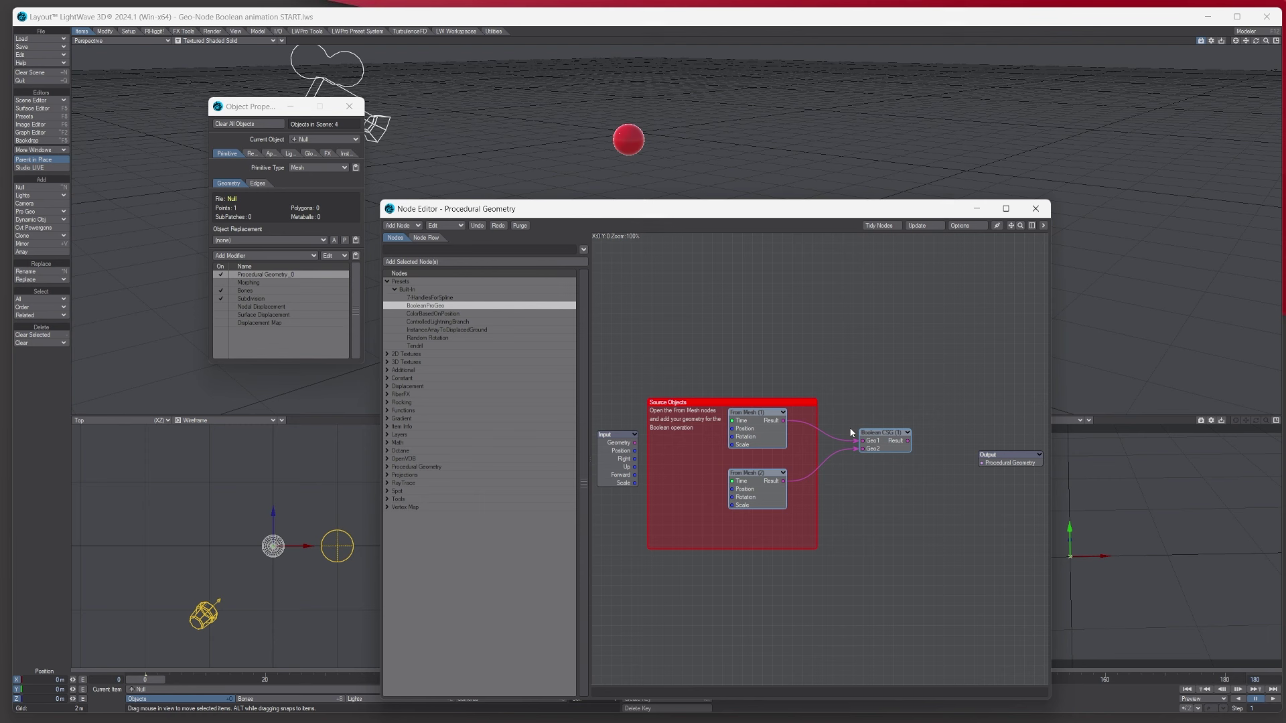
- Add an Add Geometry node from the Procedural Geometry category to the node network
click(387, 283)
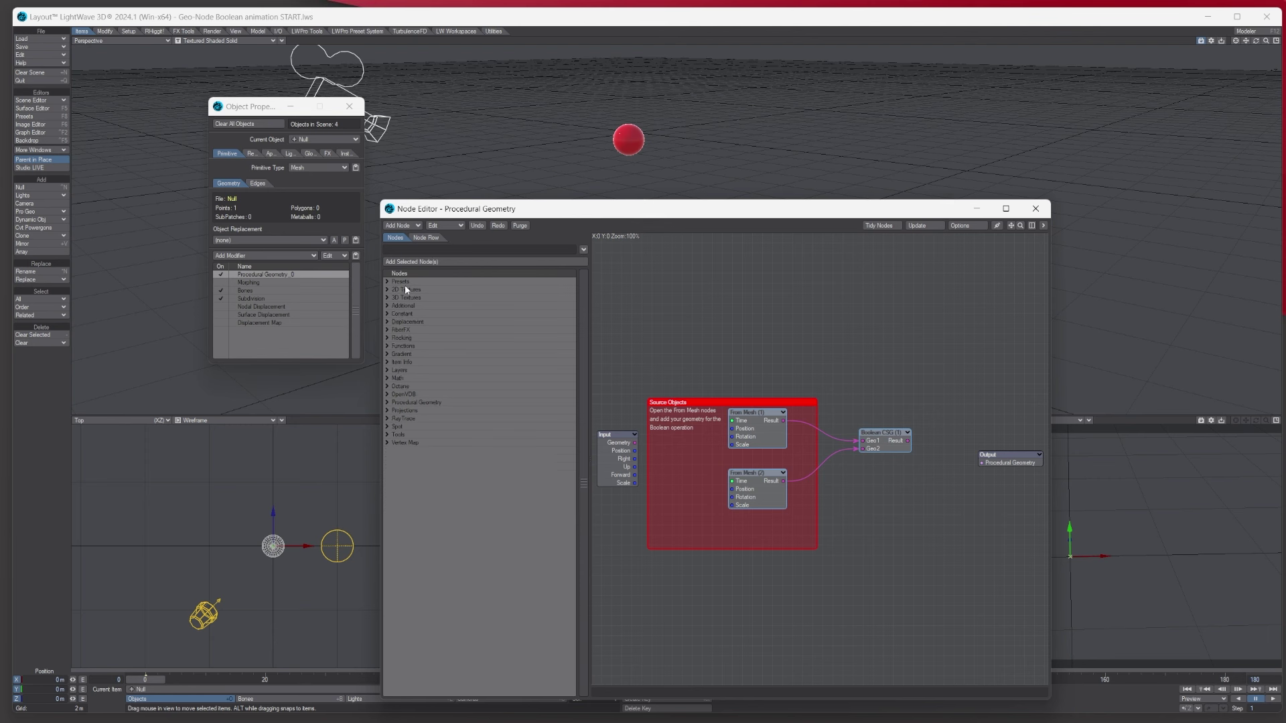
click(387, 403)
double_click(416, 410)
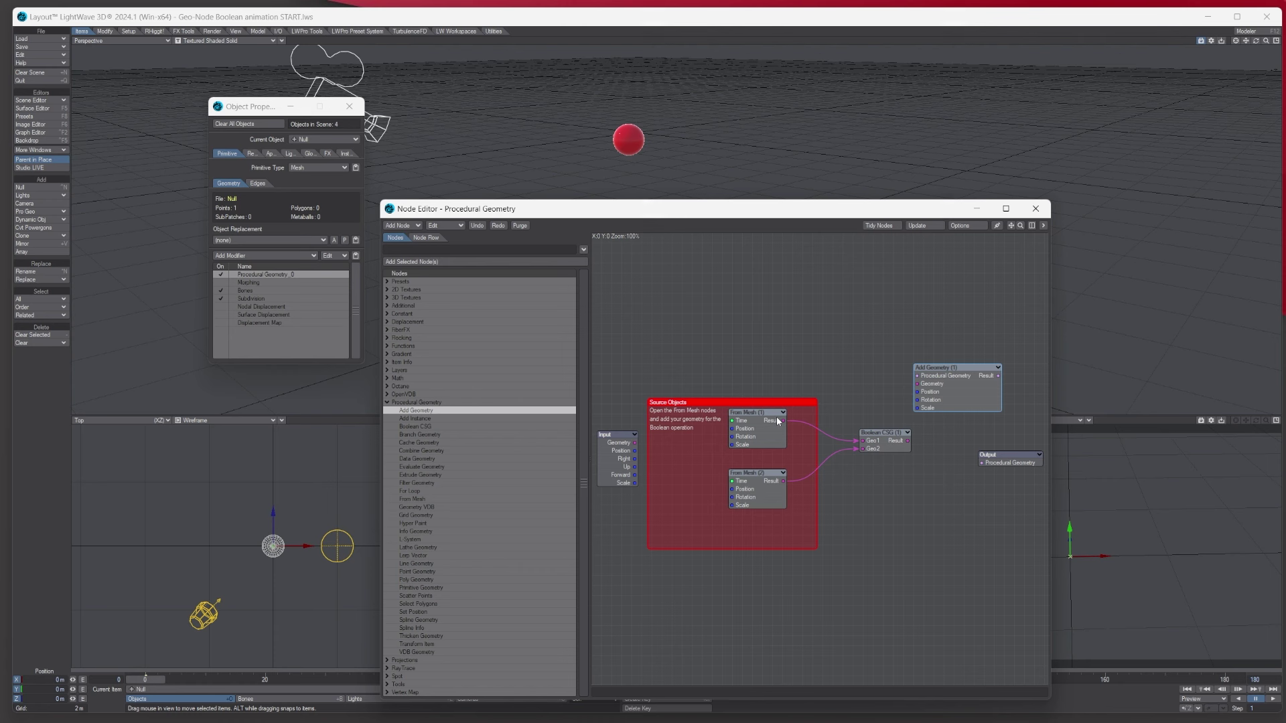
- Set the source item of the From Mesh (1) node to Plane
drag(765, 216, 729, 304)
click(731, 517)
double_click(731, 517)
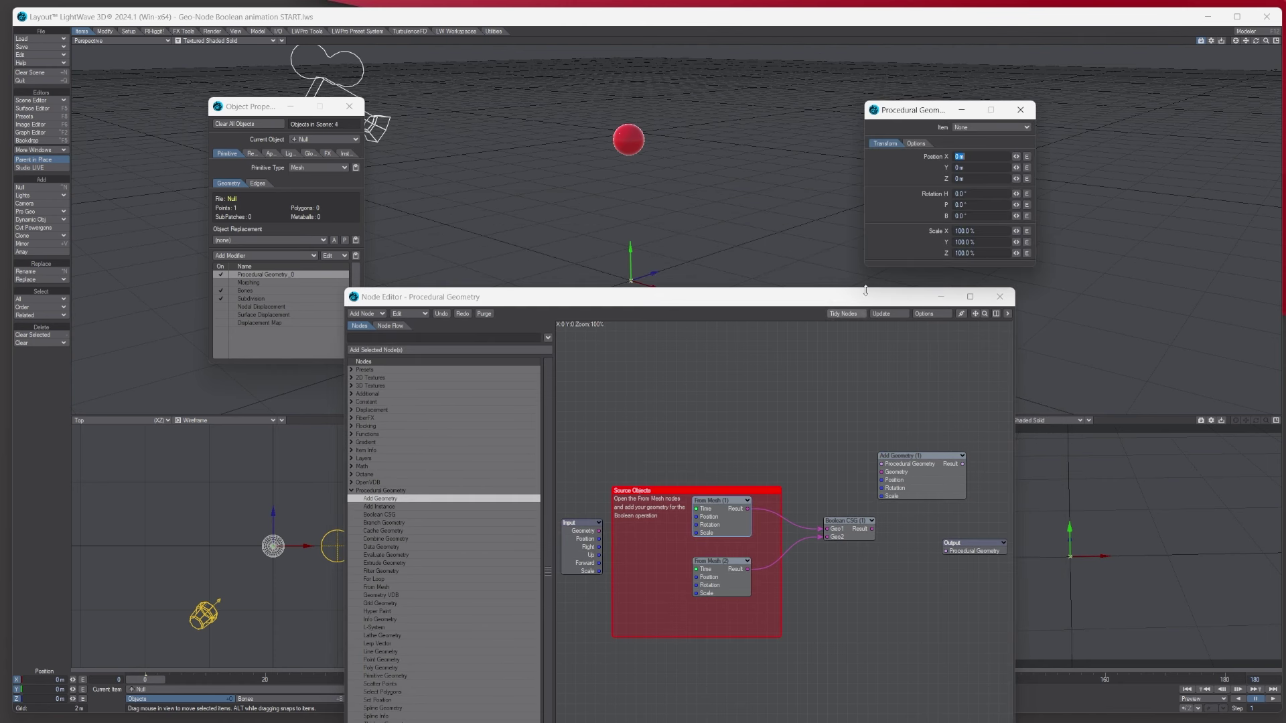
click(975, 127)
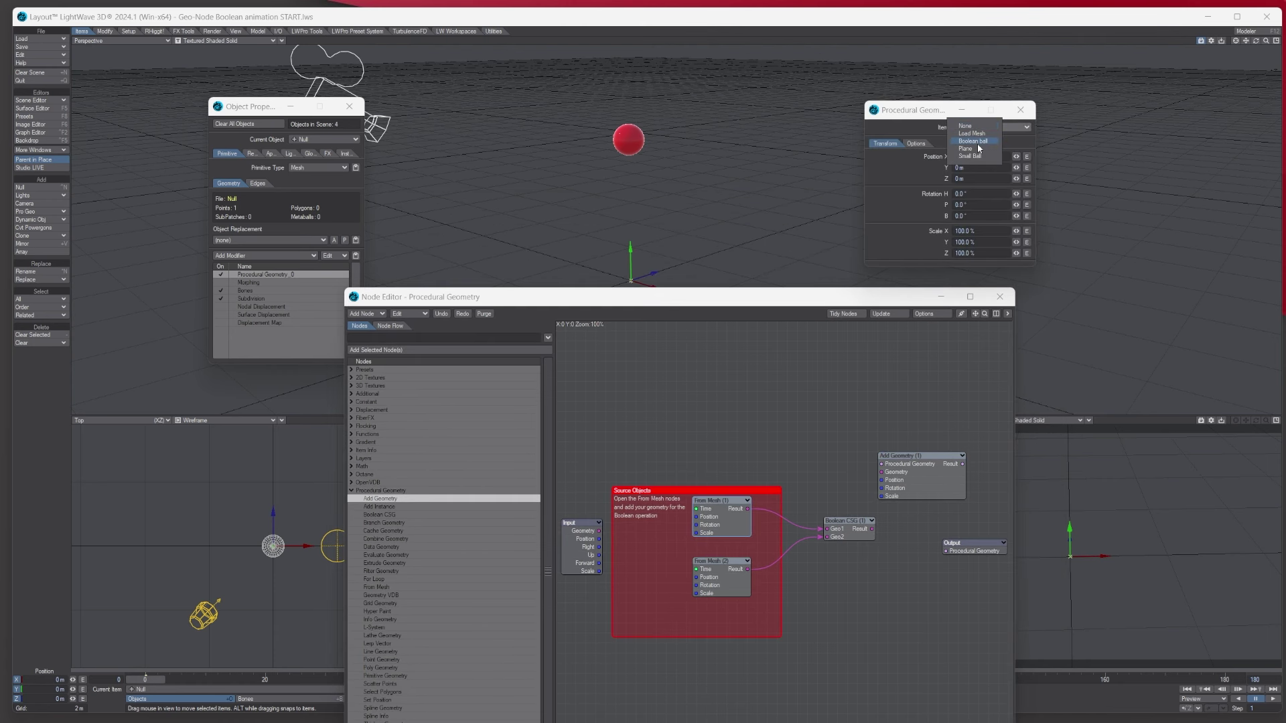
click(976, 143)
- Set the source item of the From Mesh (2) node to Boolean ball and close its properties
drag(725, 574, 729, 569)
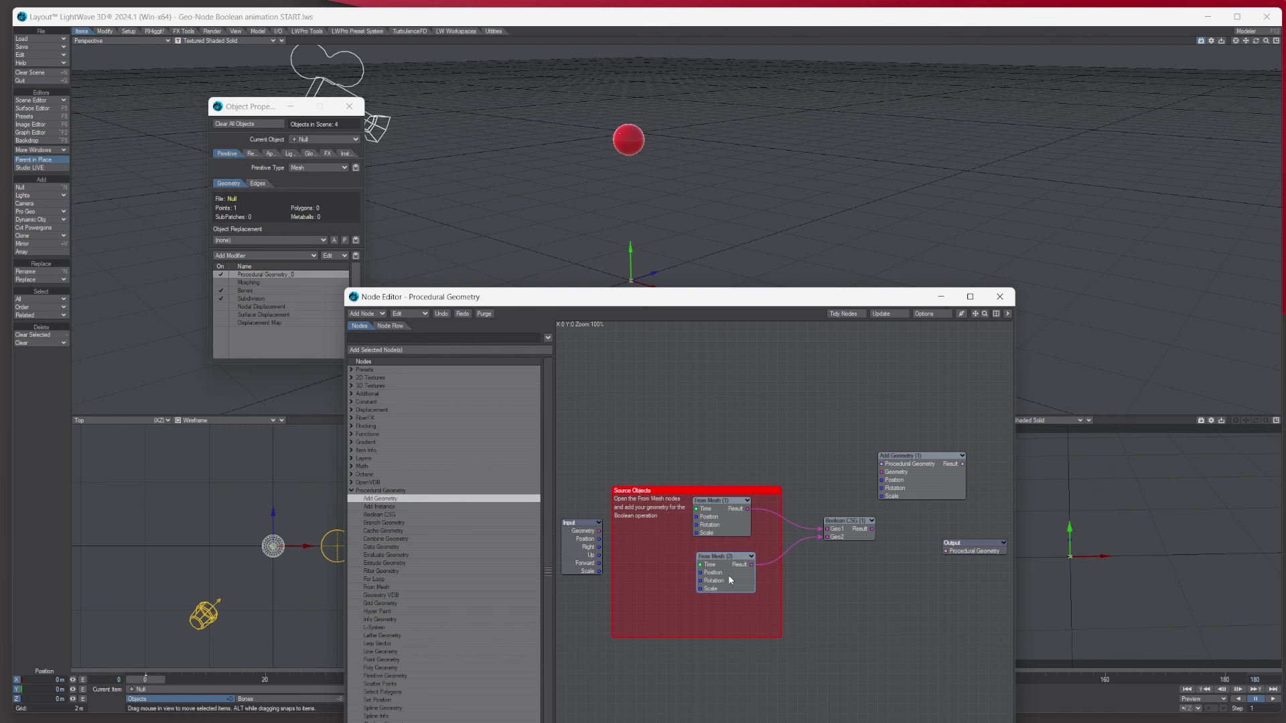
double_click(728, 570)
click(979, 127)
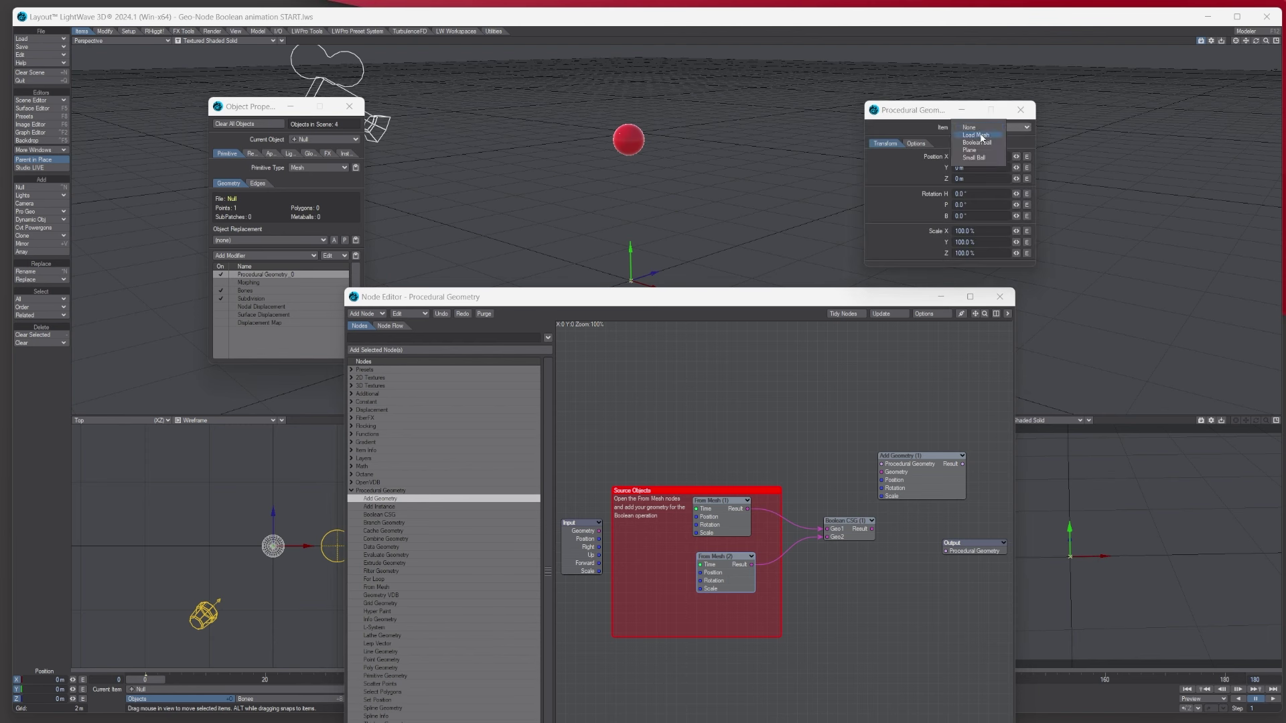
click(976, 142)
click(1021, 111)
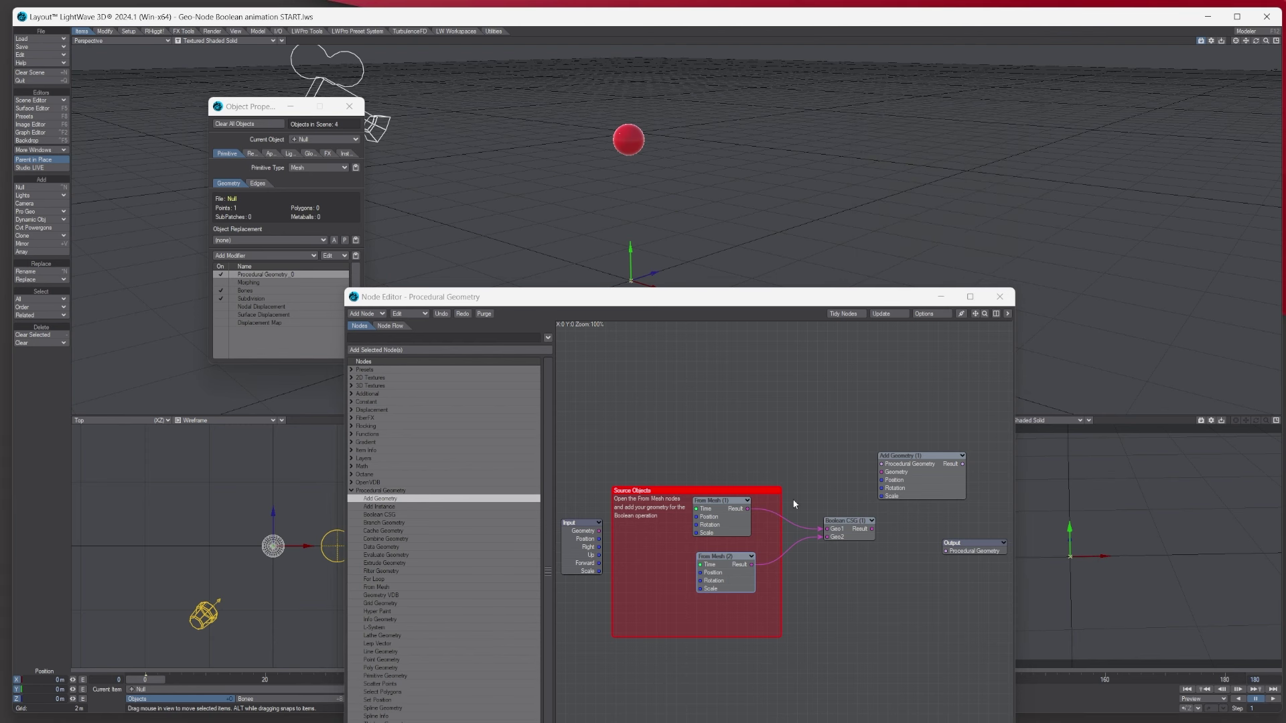
- Set the Boolean CSG node's operation type to Subtraction
double_click(845, 529)
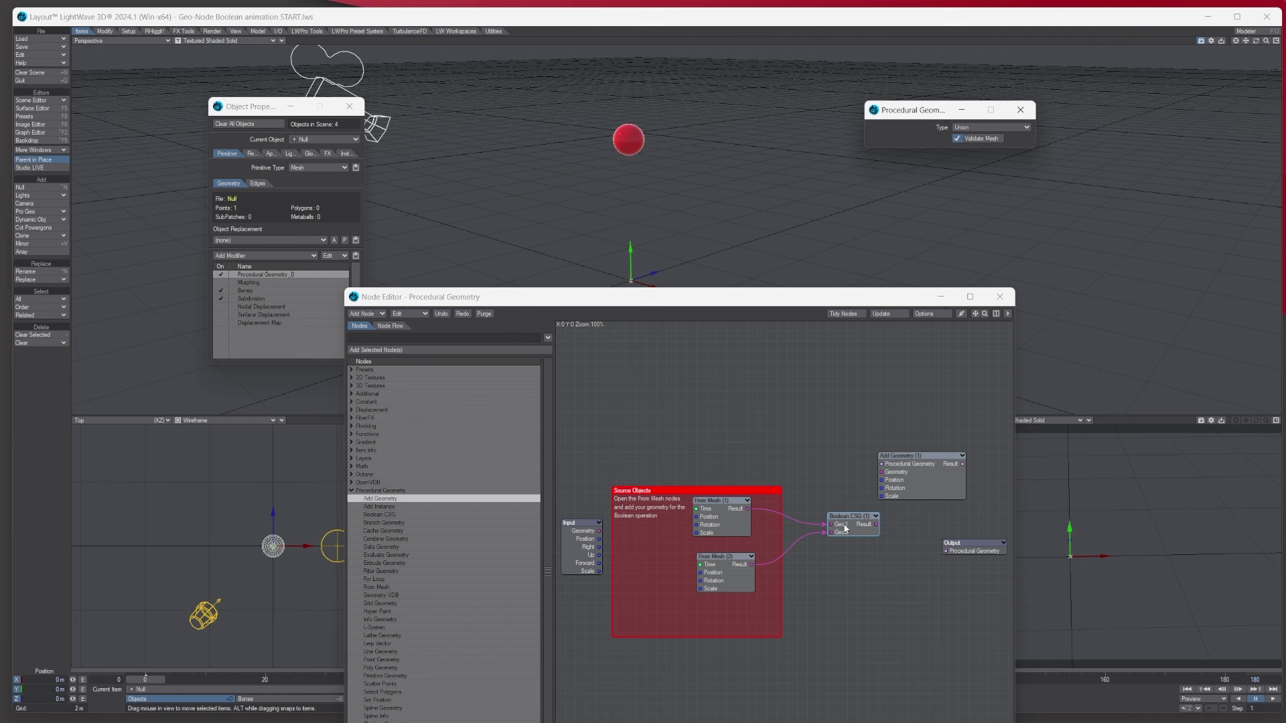
click(971, 127)
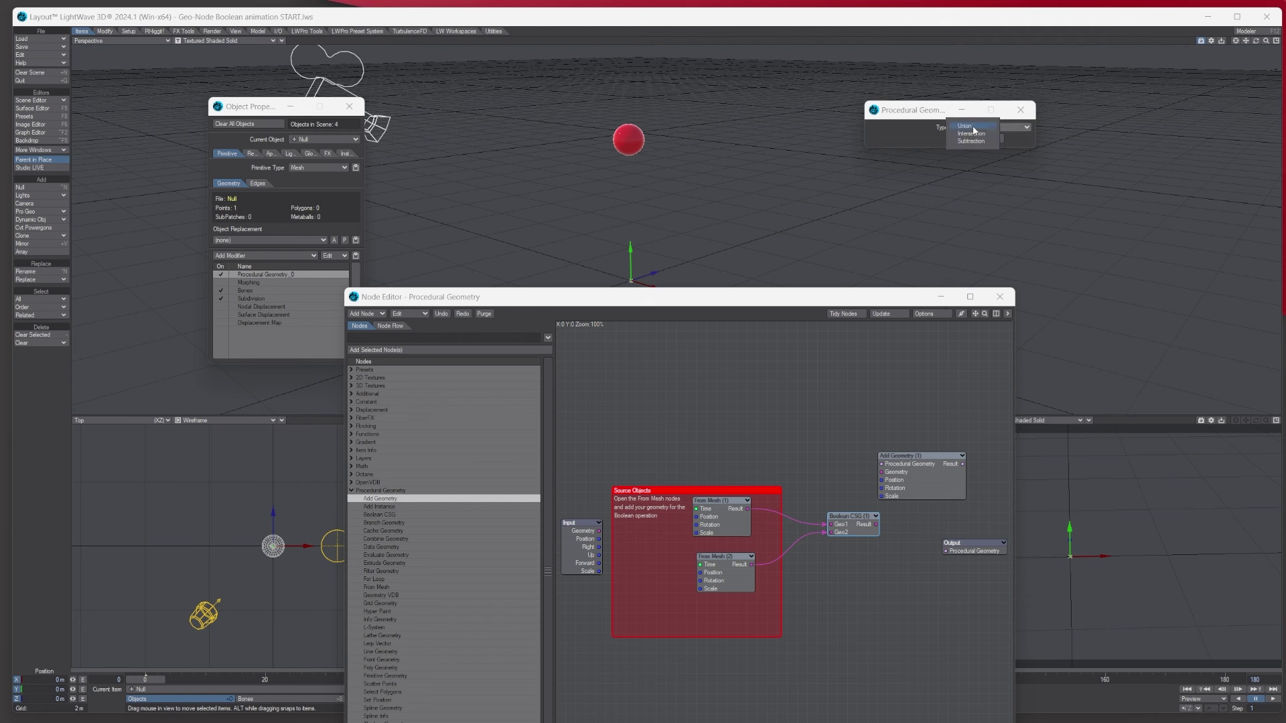
click(978, 142)
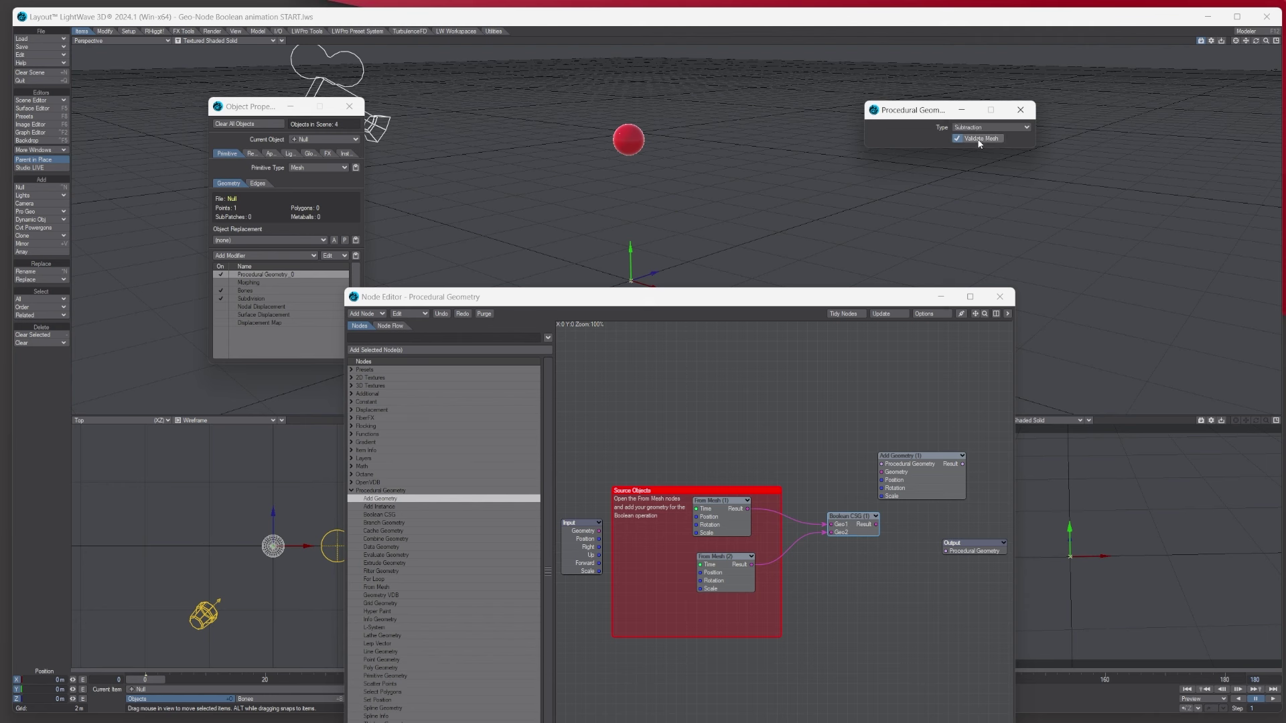
- Connect the Boolean CSG result to the Add Geometry node's Geometry input and its result to the Output, then close the node network
click(1022, 110)
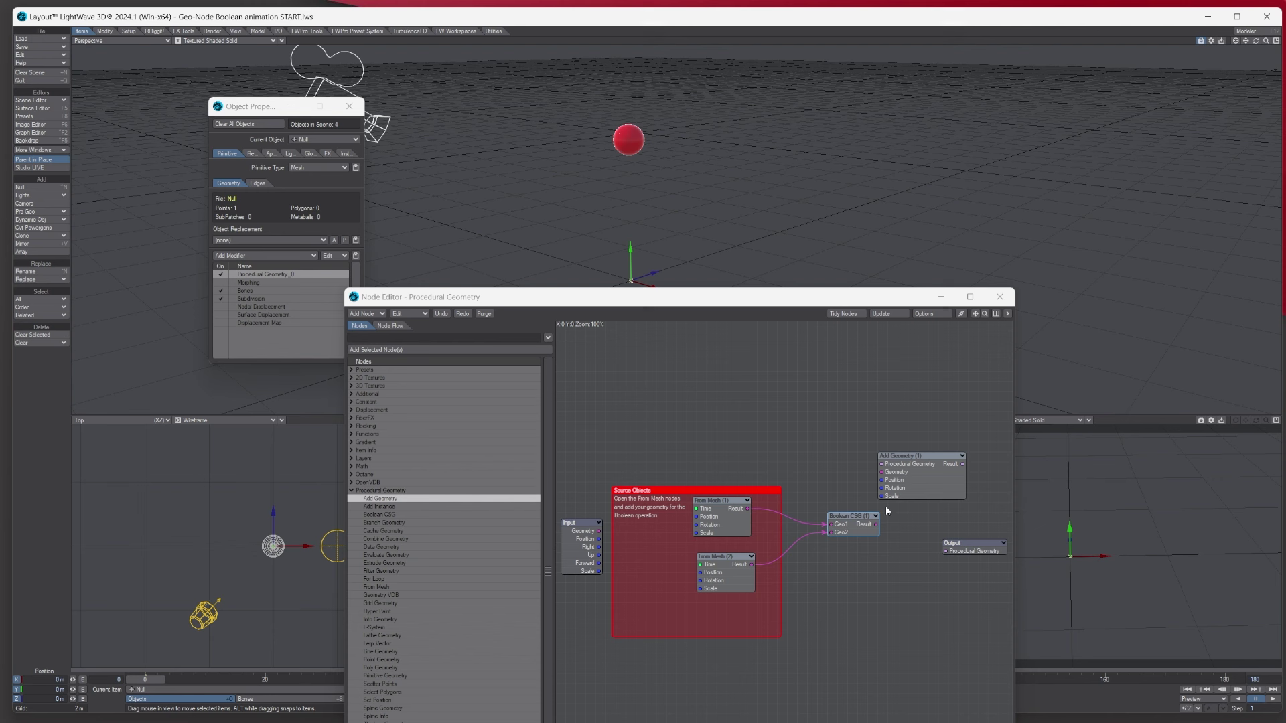
drag(876, 525, 882, 472)
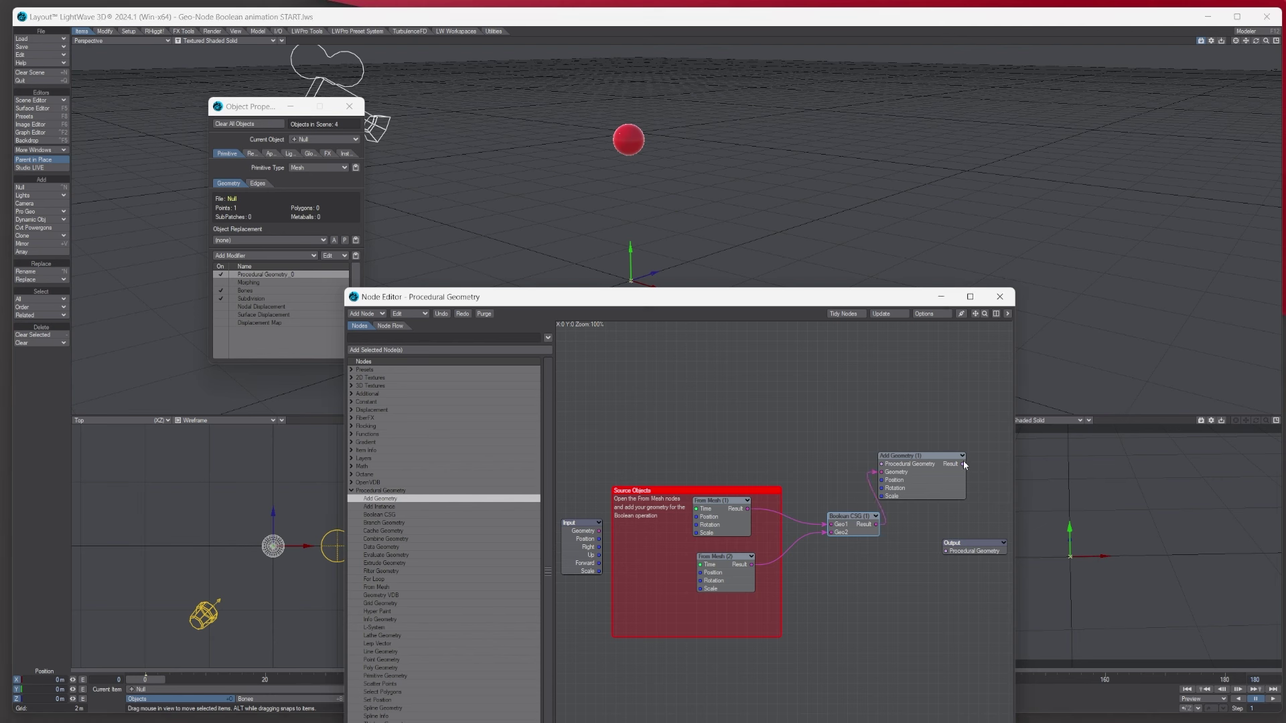
drag(963, 464, 954, 553)
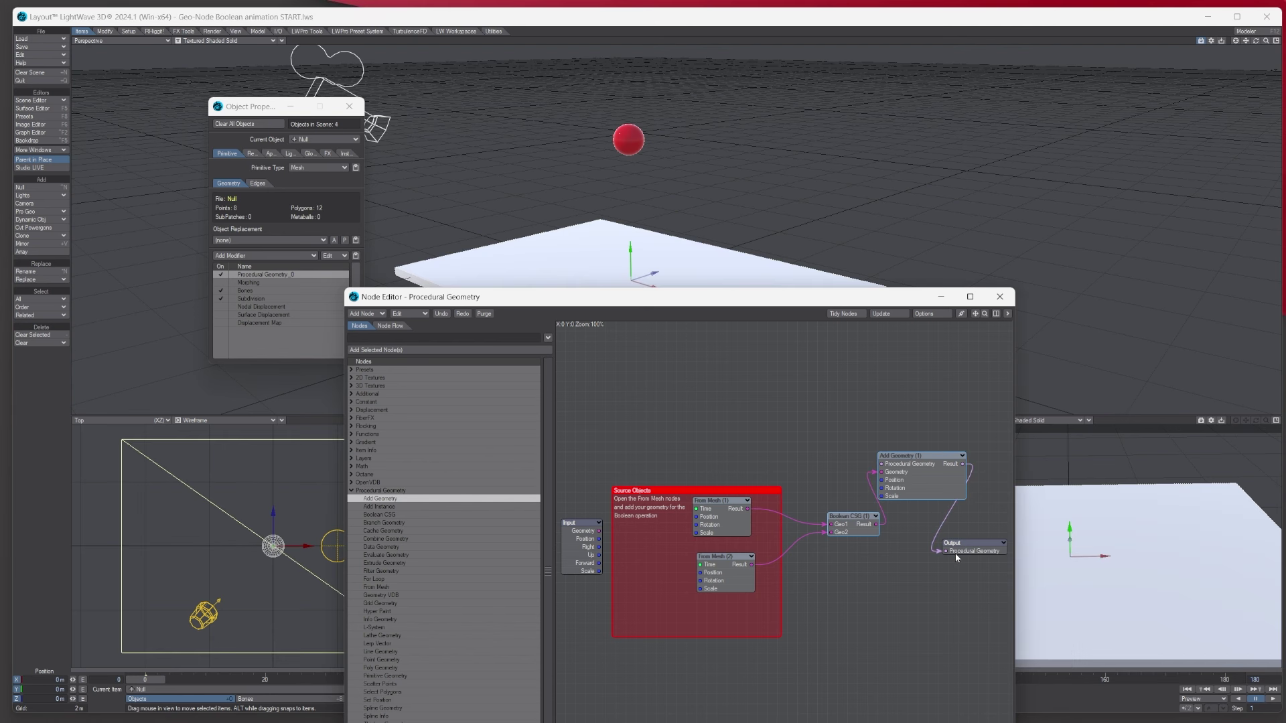
click(1000, 299)
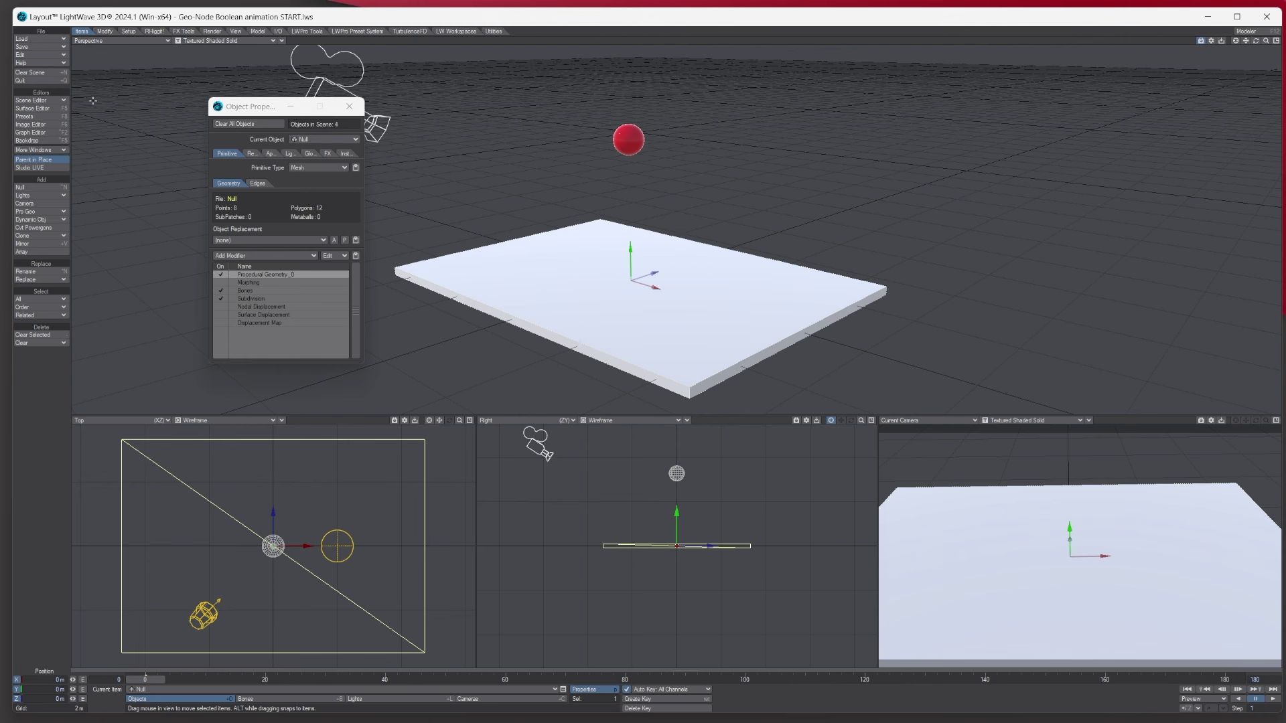
- Select Boolean ball in the Scene Editor and test moving it down towards the plane and back up to about 3.24 m
click(43, 100)
click(43, 99)
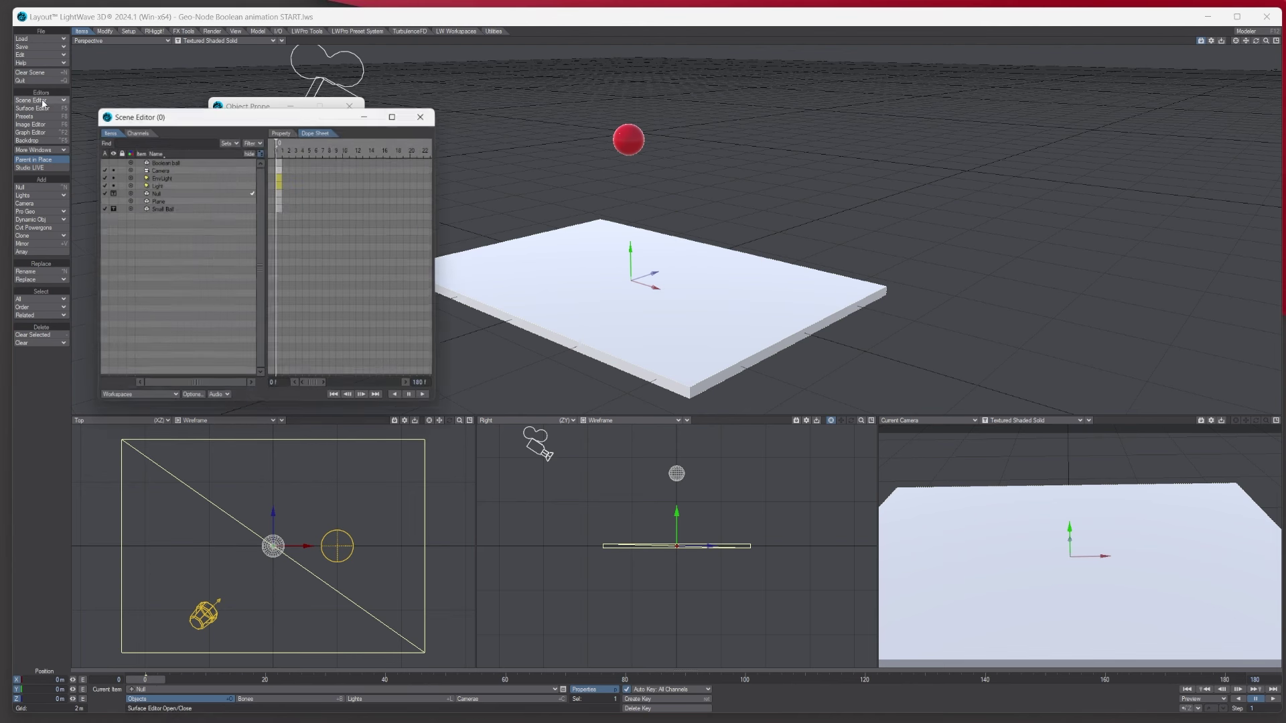
click(166, 161)
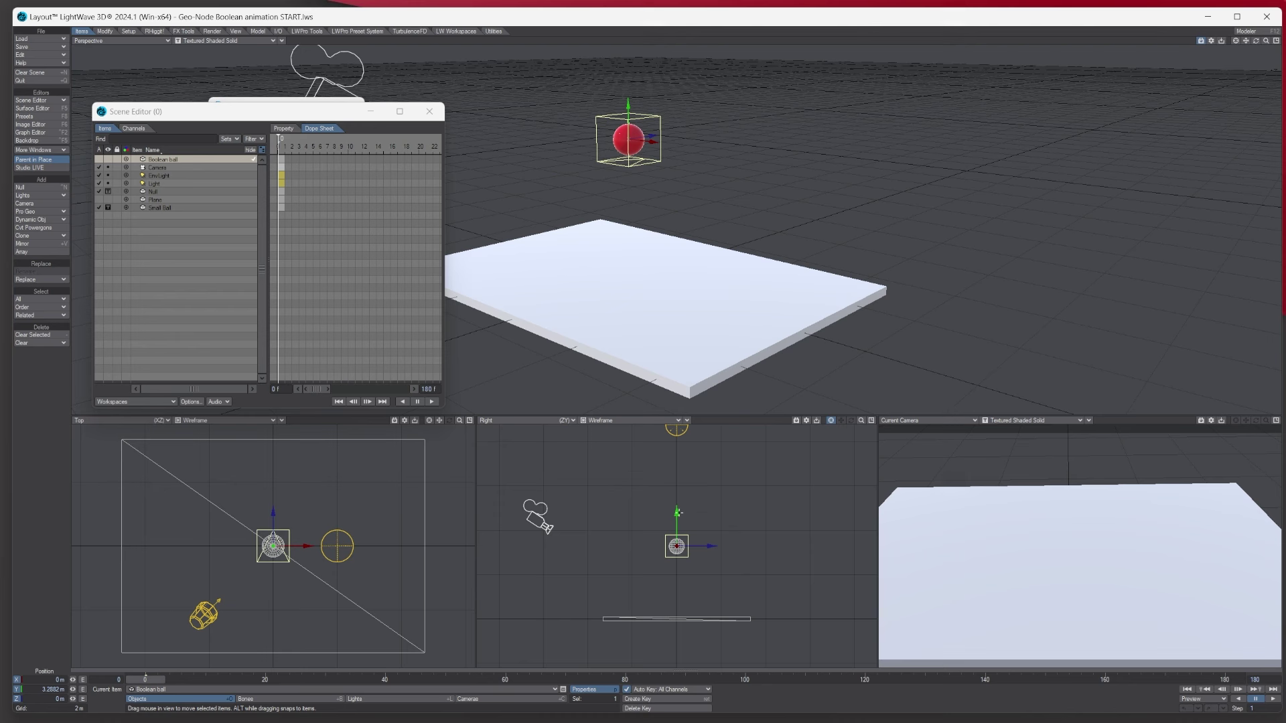
drag(678, 514, 677, 556)
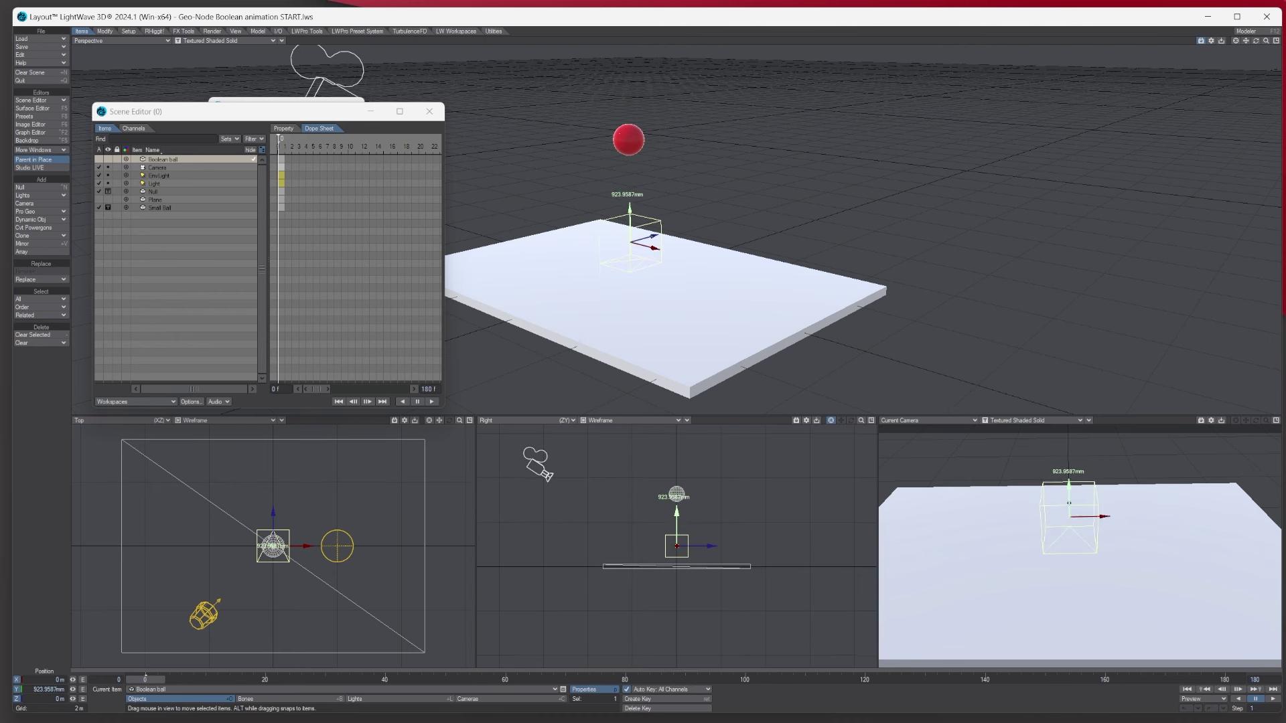
drag(677, 513, 677, 472)
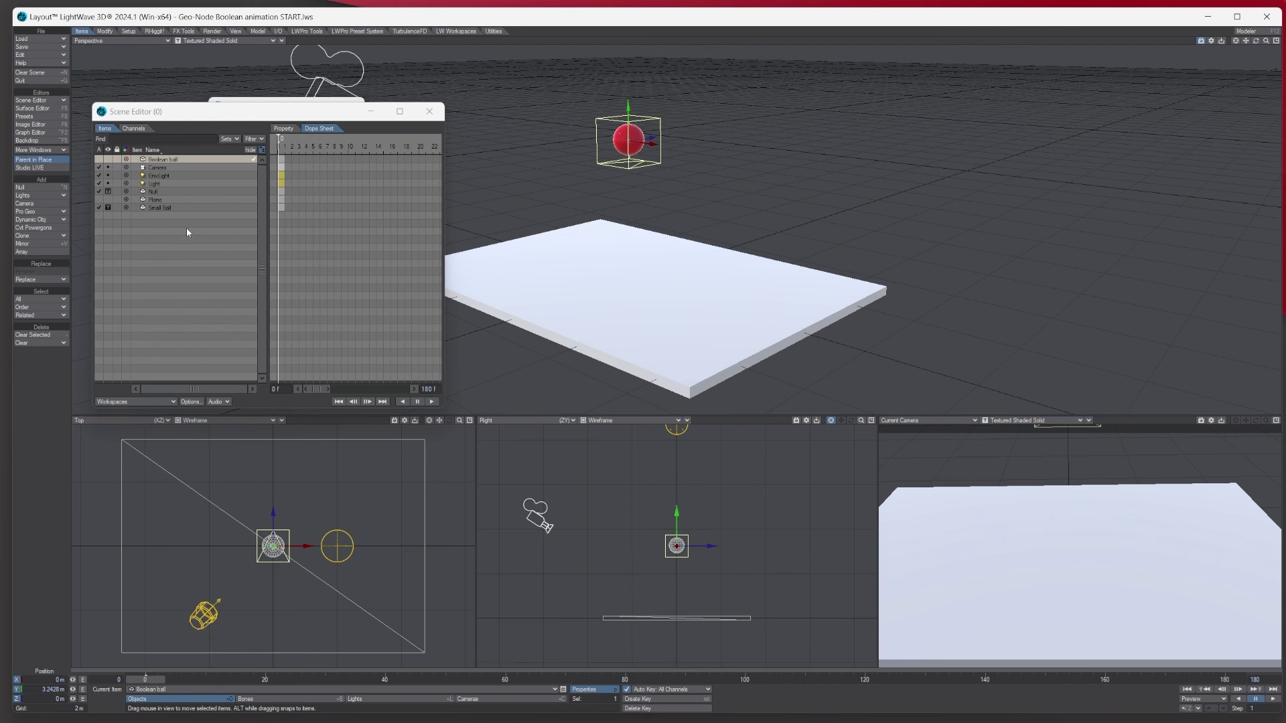
- Parent Small Ball to Boolean ball in the Scene Editor
click(164, 208)
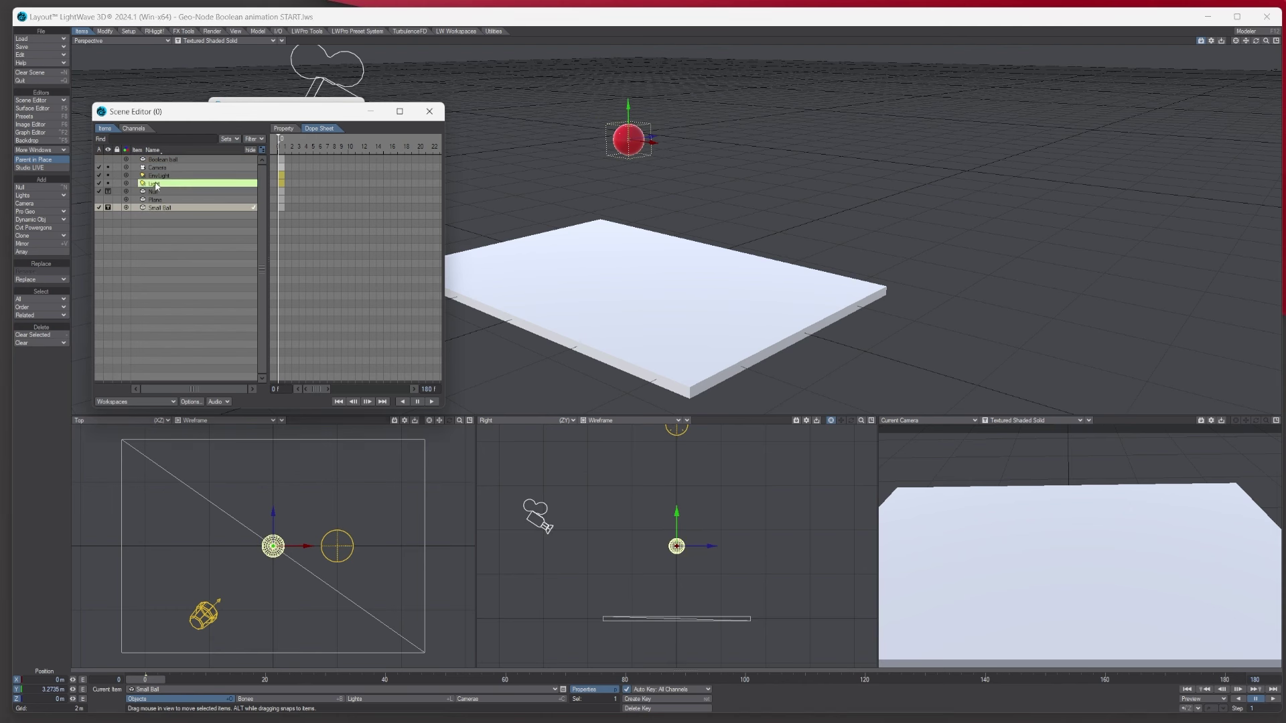
drag(155, 186, 164, 161)
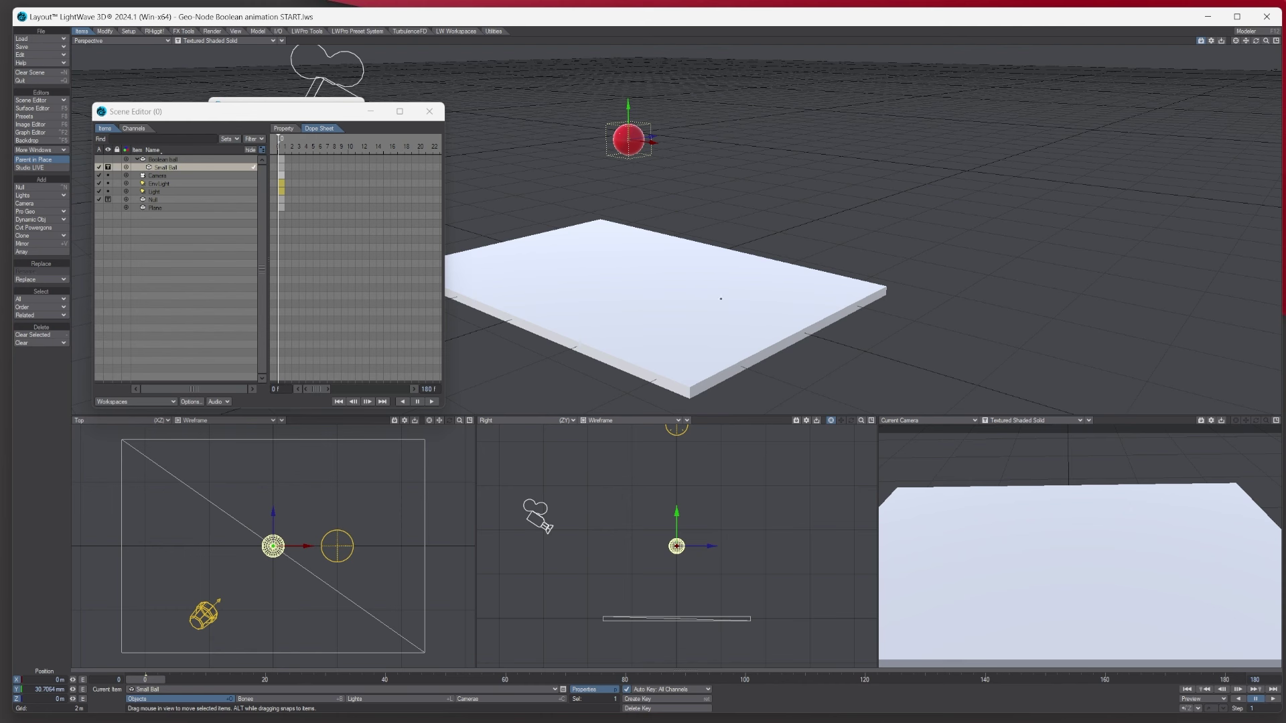
- Key the Boolean ball's Y position at about 1.2 m on frame 0 and about -0.96 m on frame 40
click(173, 162)
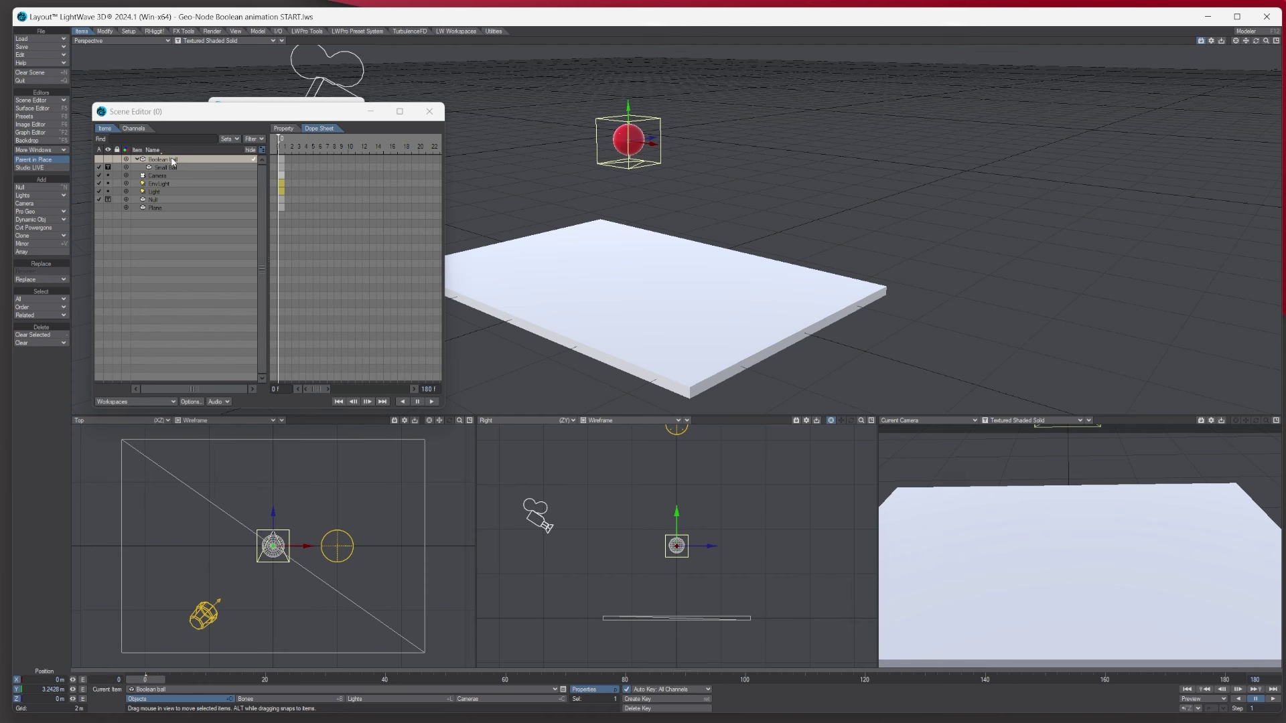
drag(678, 518, 678, 564)
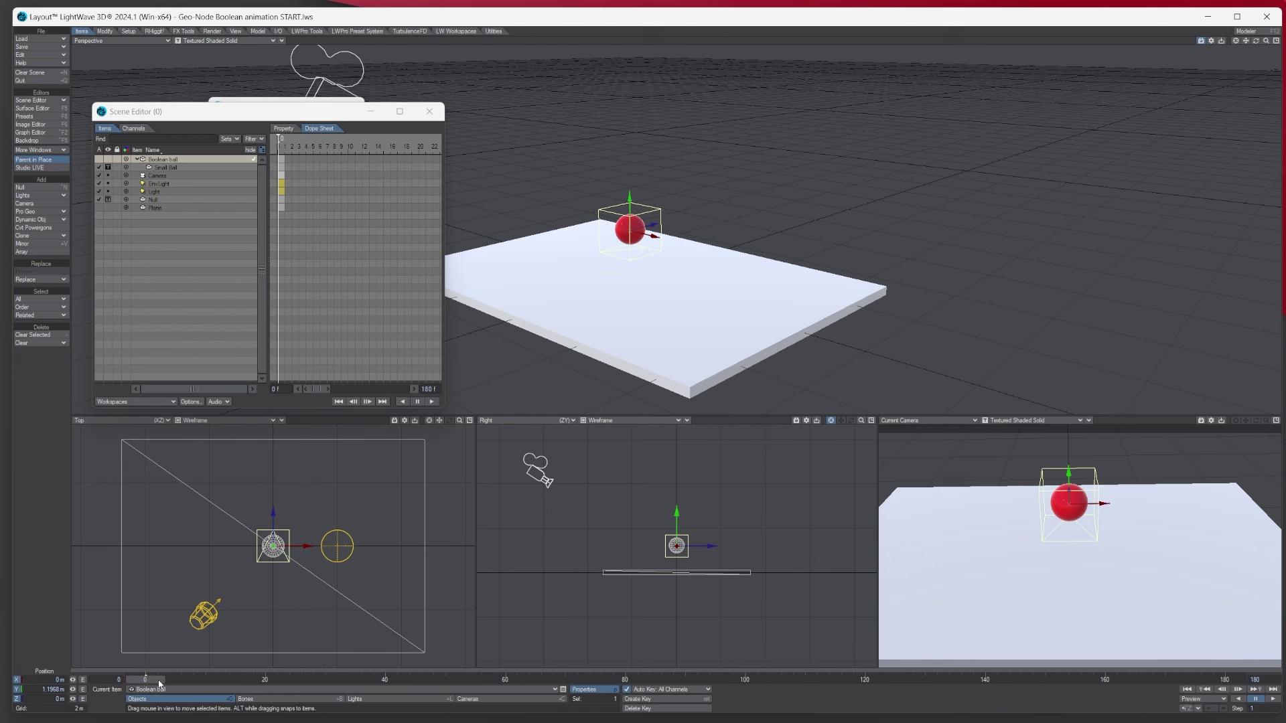
drag(148, 680, 384, 679)
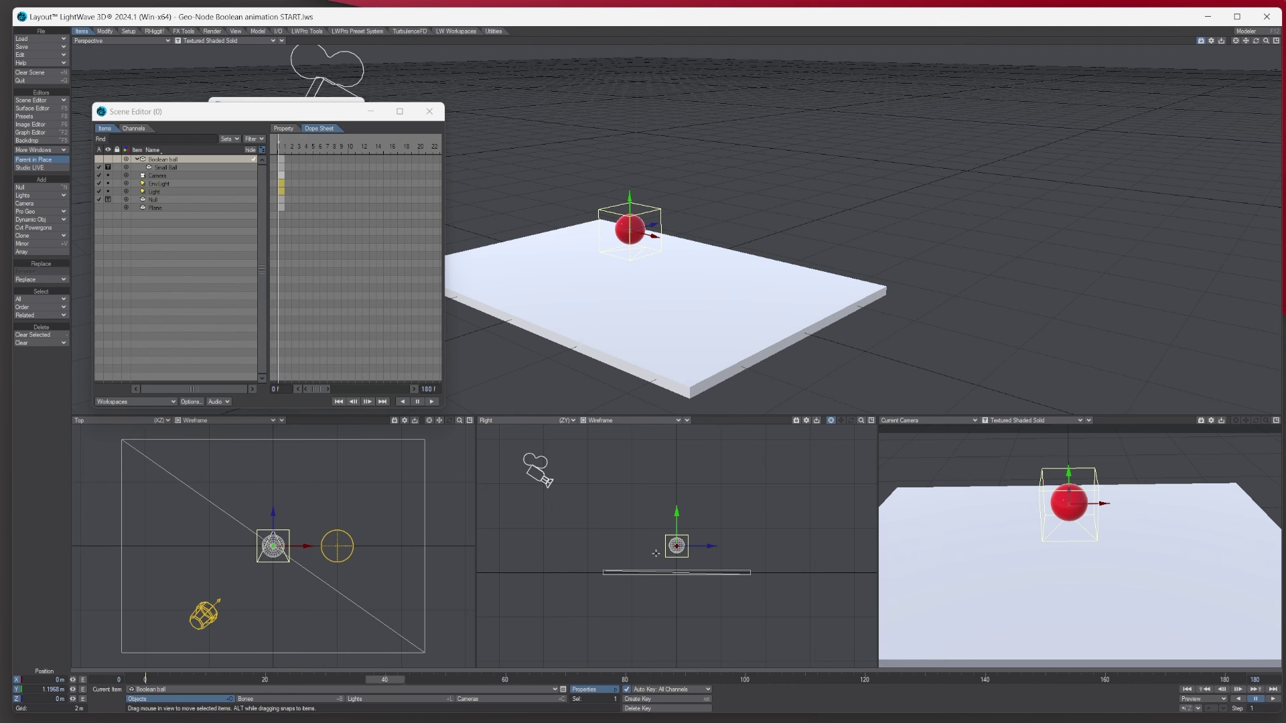
drag(672, 512, 632, 525)
- Key the Boolean ball's Y position at about 1.33 m on frame 80 and about -1.17 m on frame 120, and play the animation
click(625, 679)
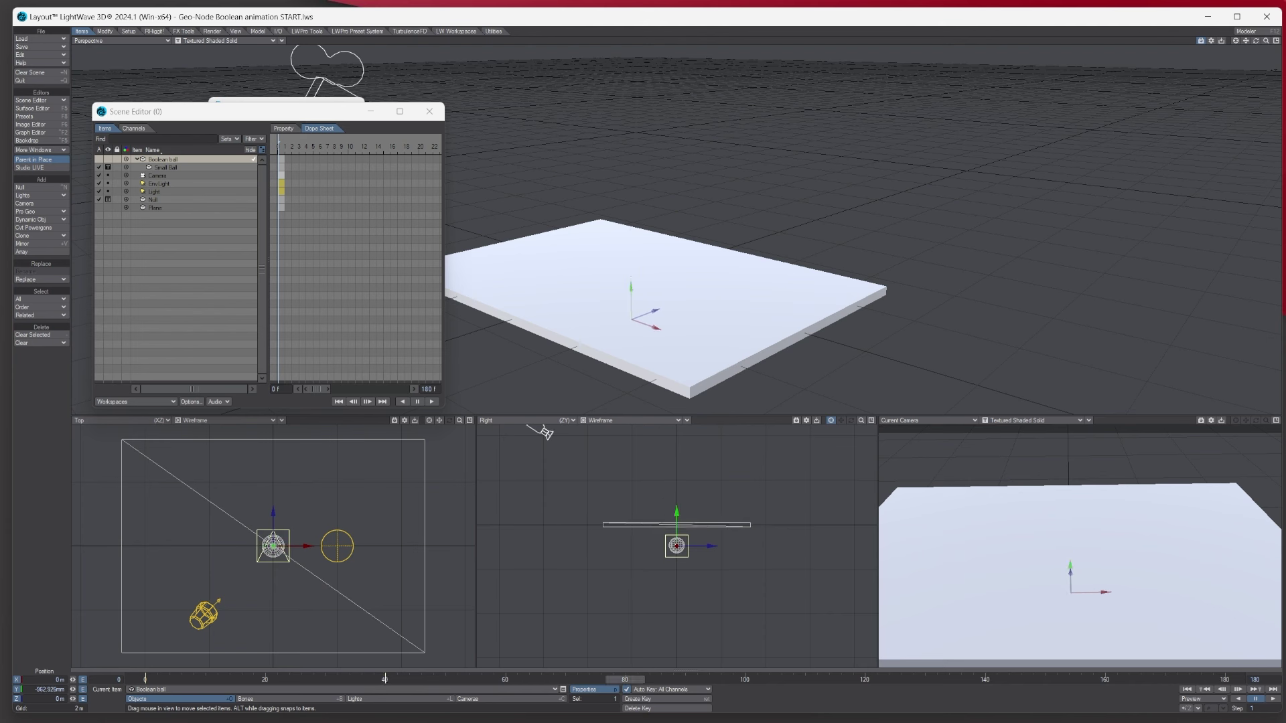
drag(676, 513, 735, 588)
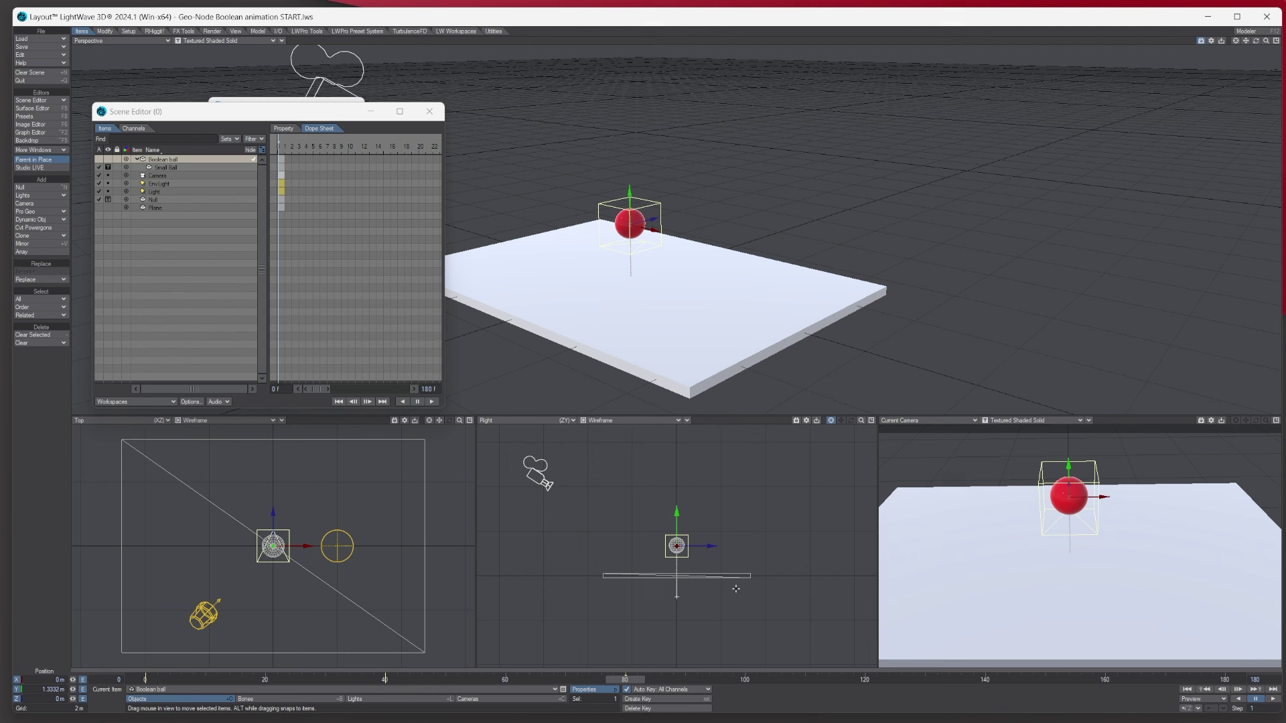
click(865, 679)
drag(671, 510, 676, 546)
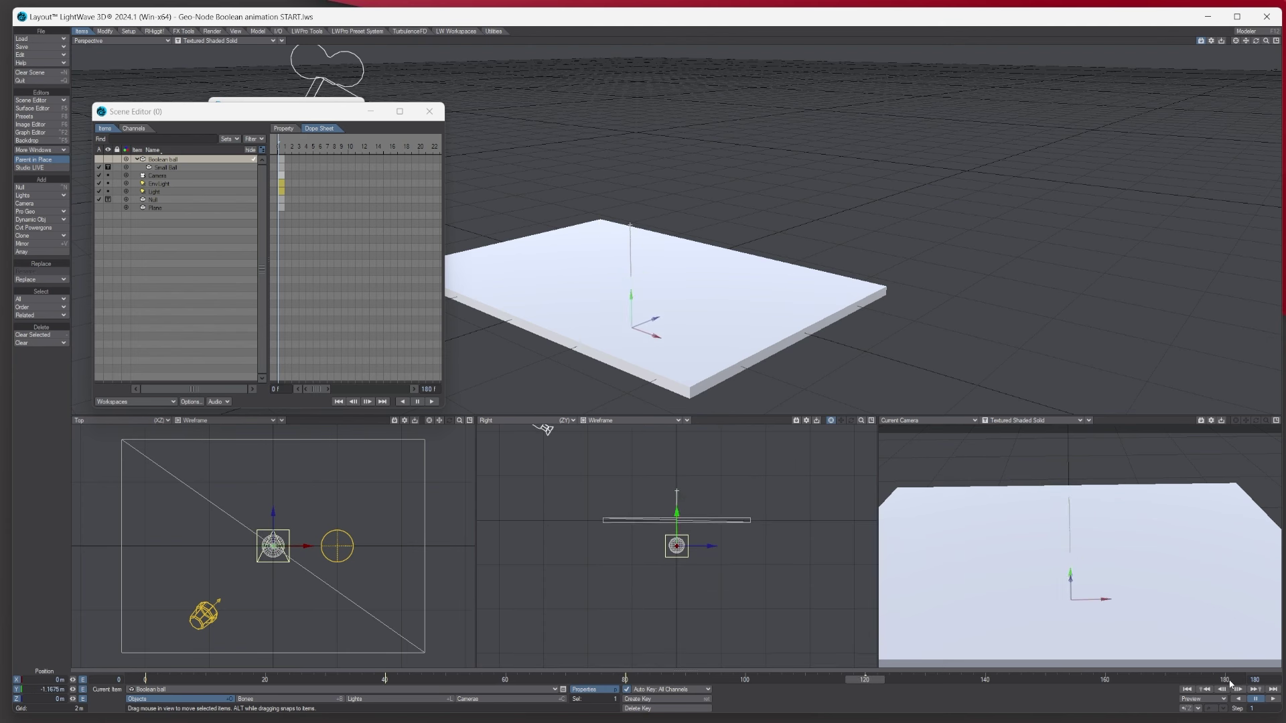
click(1273, 699)
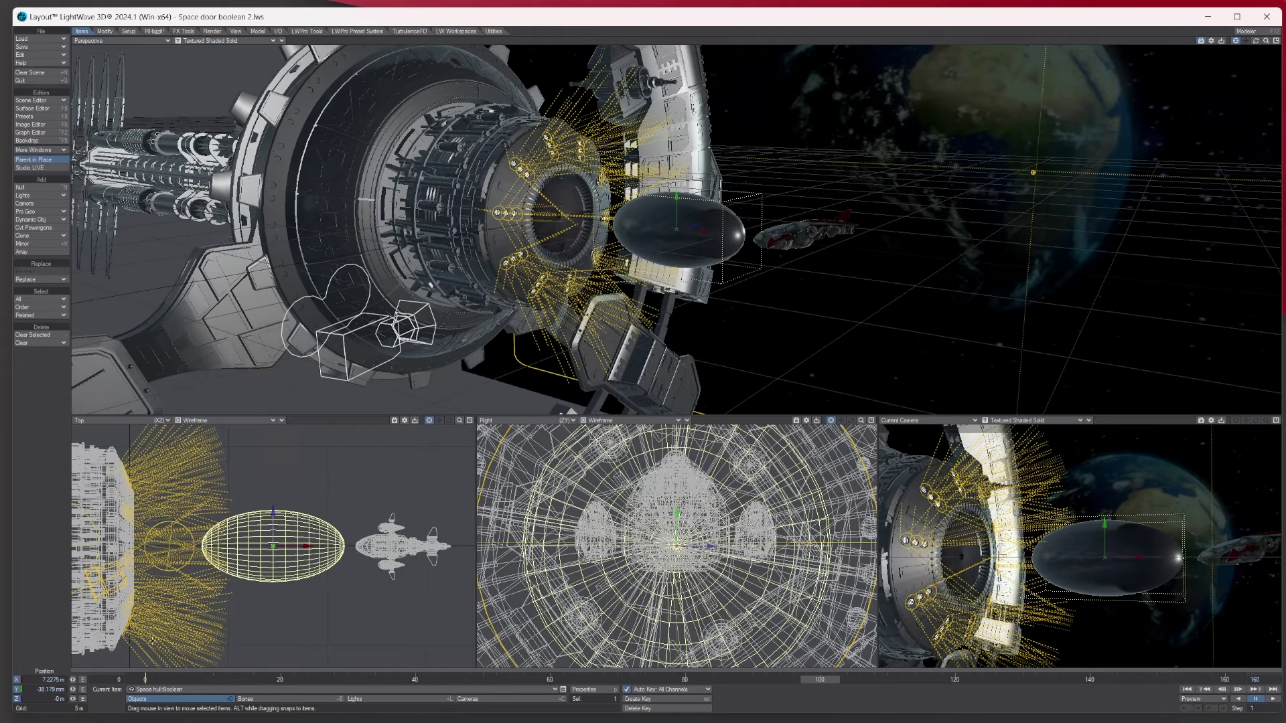
- Preview the space door scene's camera view in VPR, and return that view to Textured Shaded Solid
click(1028, 420)
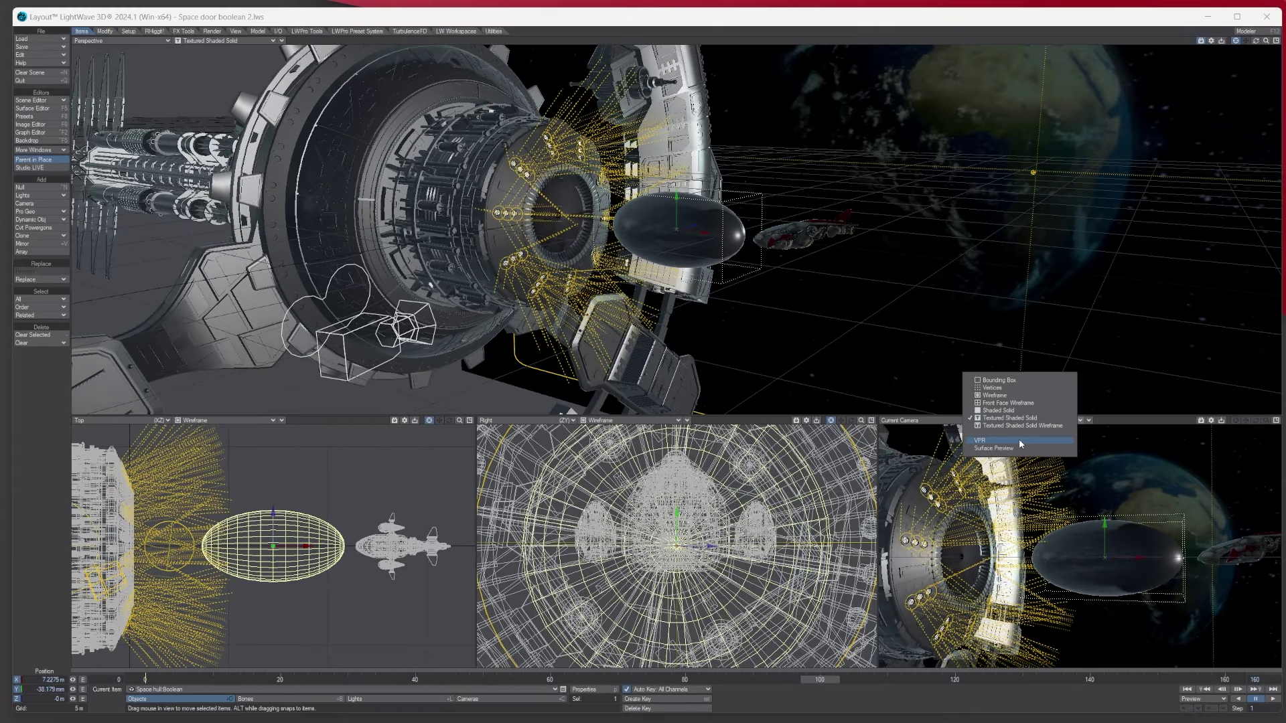
click(1011, 443)
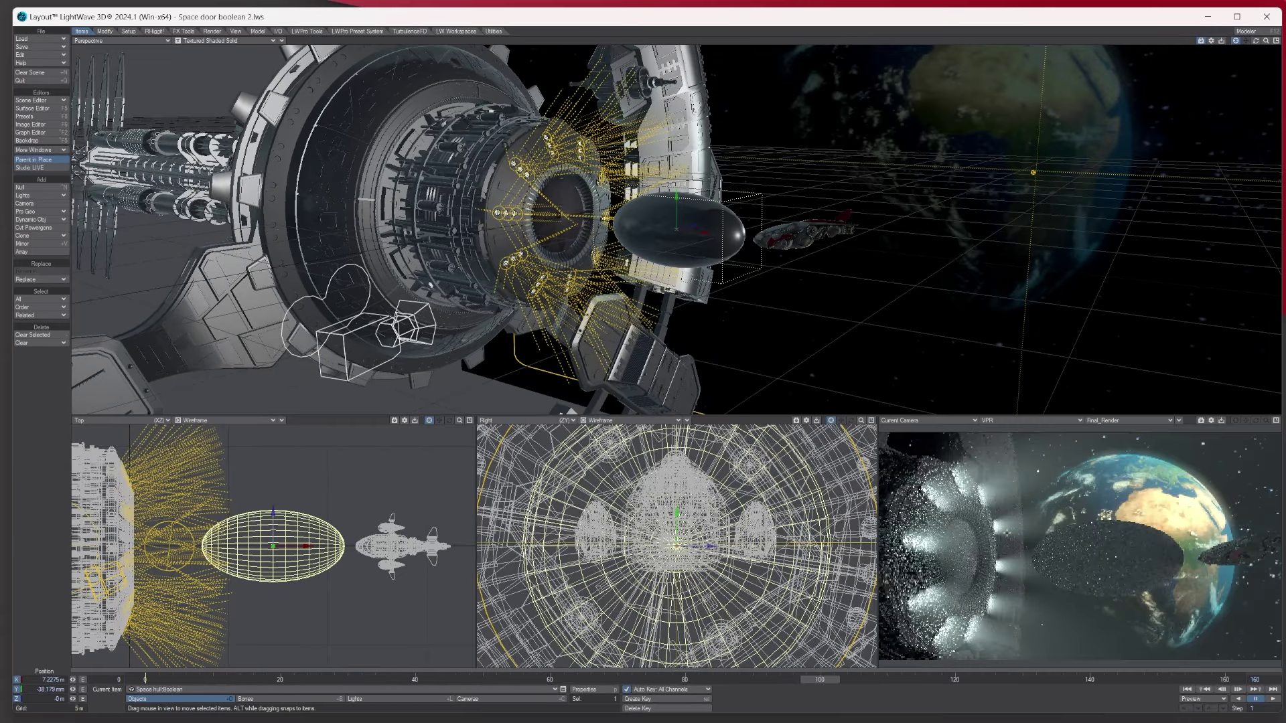
alt+drag(670, 268, 603, 241)
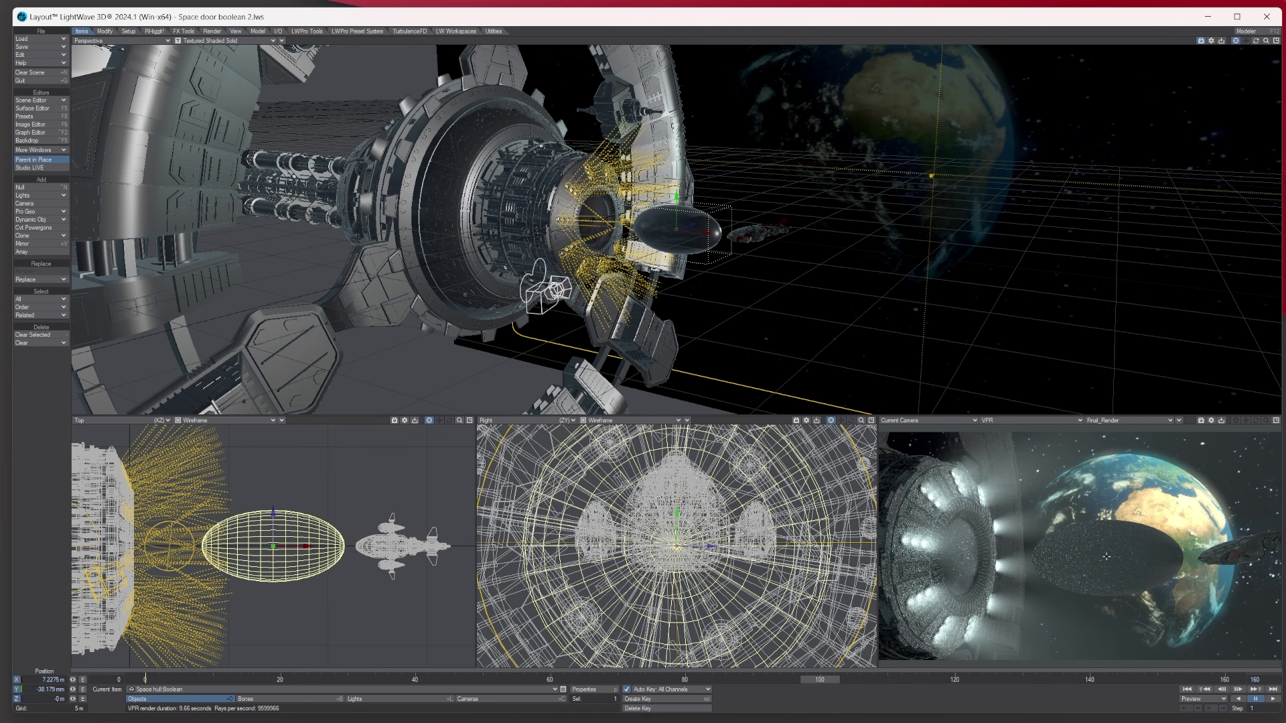
click(1015, 420)
click(1016, 398)
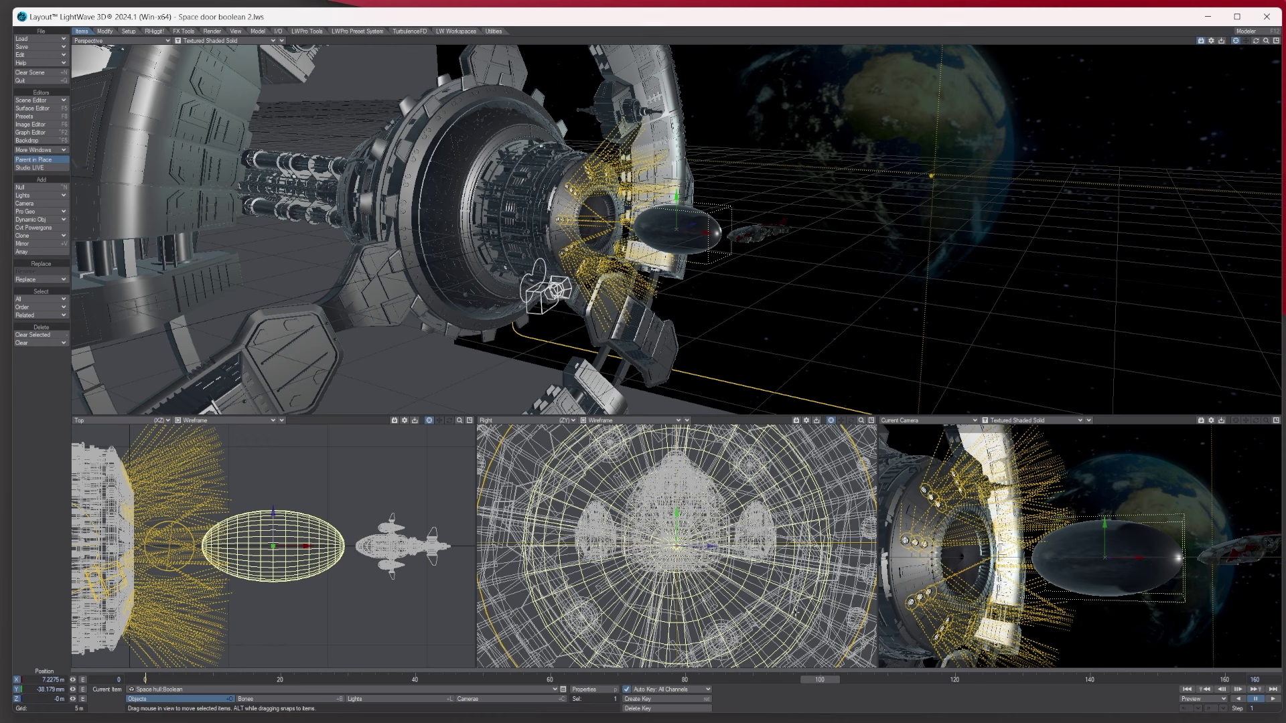
- Go to frame 0 and add a null with the default name to the space door scene
click(144, 681)
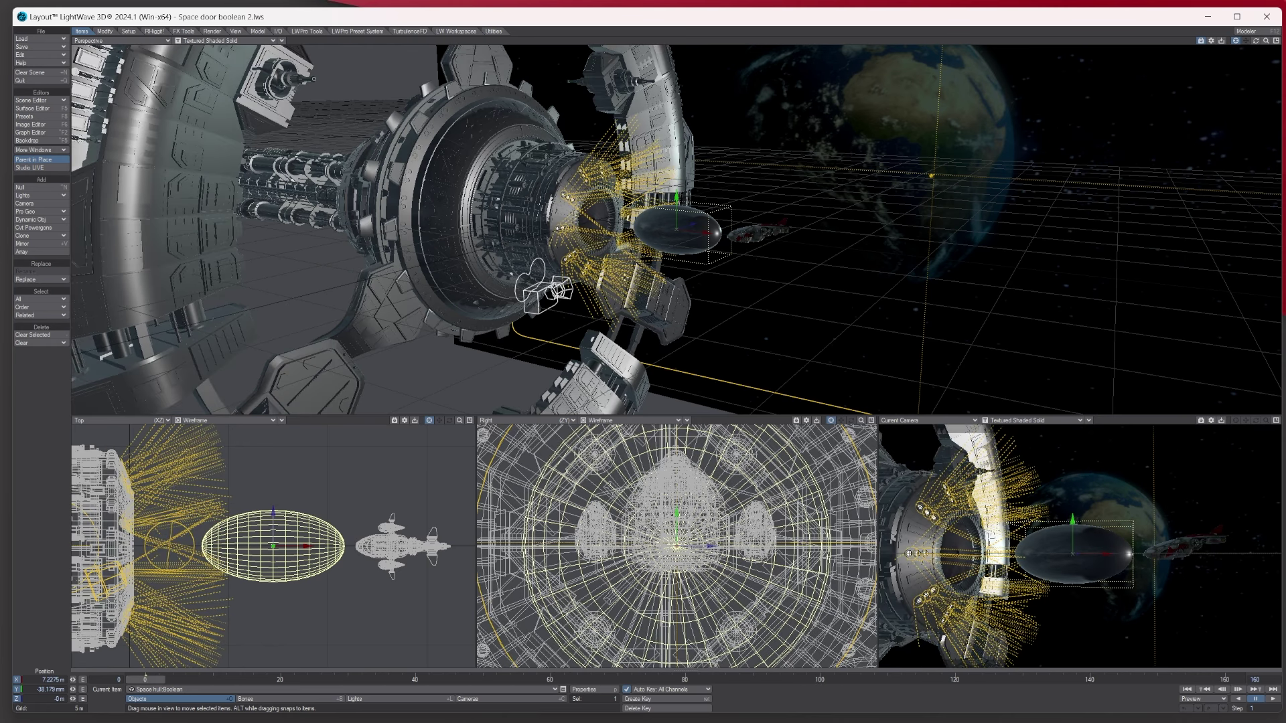
click(26, 188)
click(952, 141)
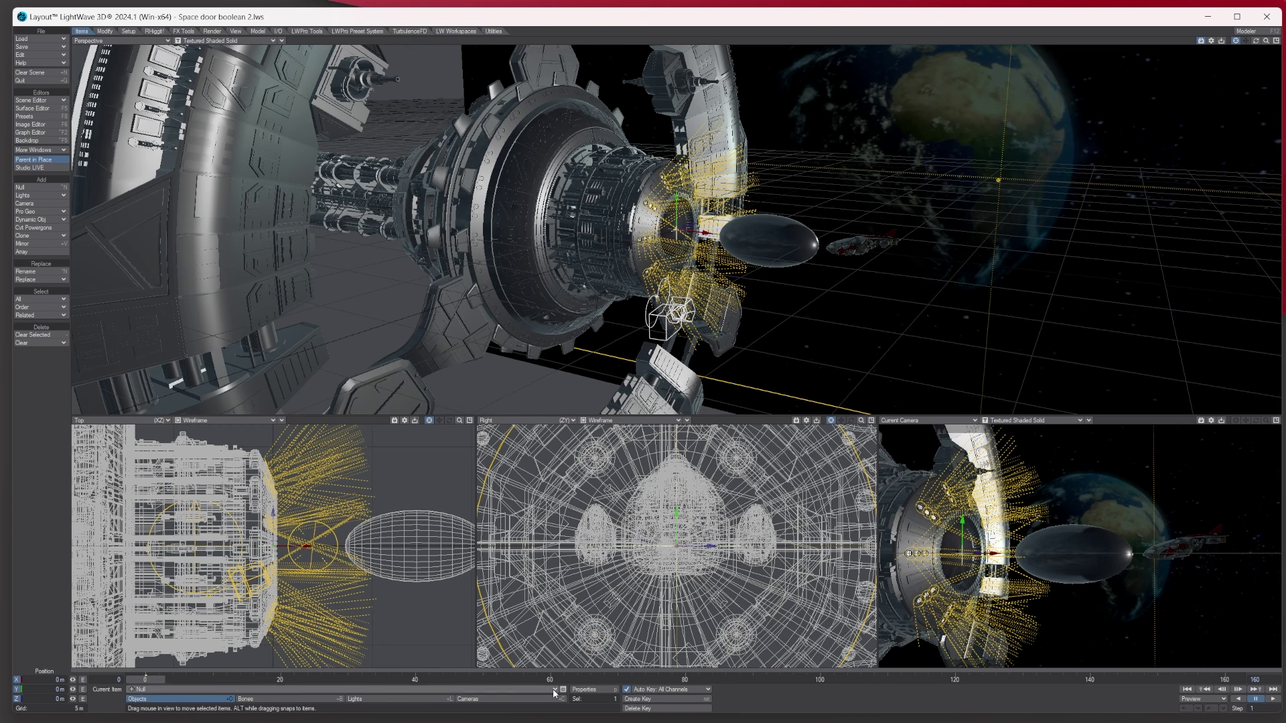
- Add a Procedural Geometry modifier to the null and open its node network
click(581, 690)
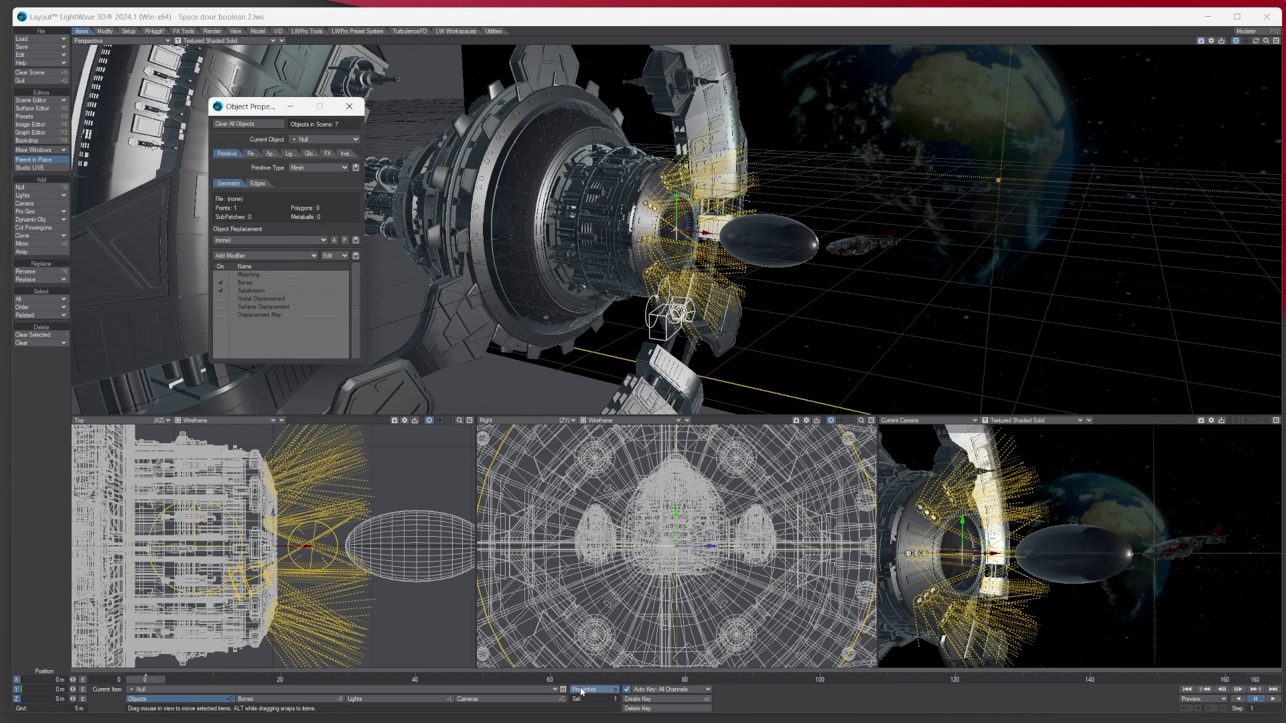
click(251, 255)
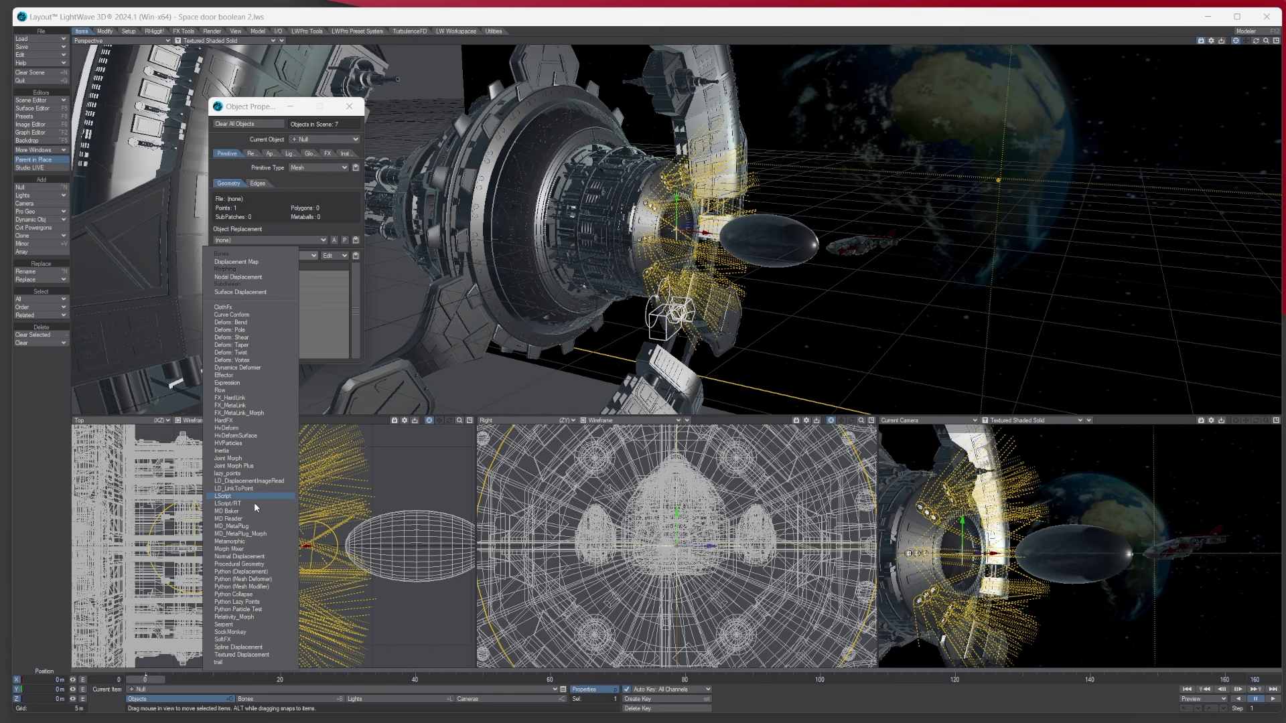
click(261, 566)
double_click(278, 274)
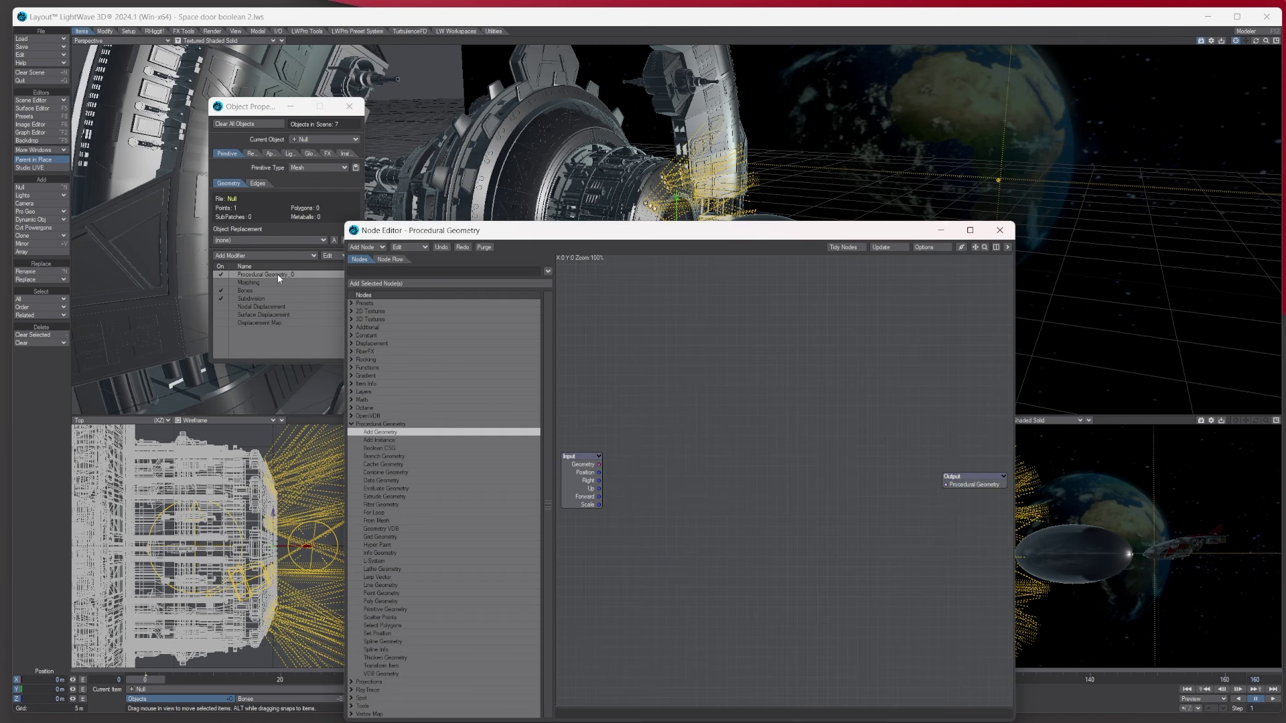
- Add the built-in BooleanProGeo preset to the null's node network
click(352, 303)
double_click(389, 328)
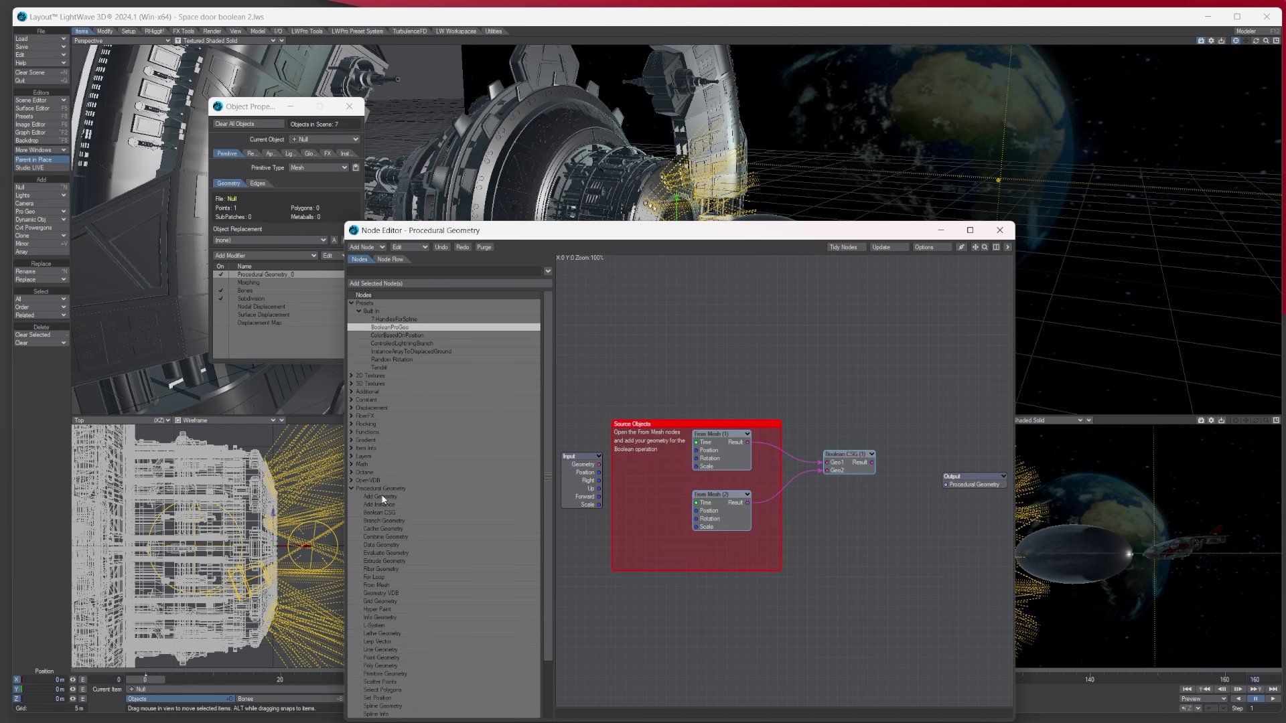
- Add an Add Geometry node and wire the Boolean CSG result through its Geometry input to the Procedural Geometry output
drag(382, 499, 913, 394)
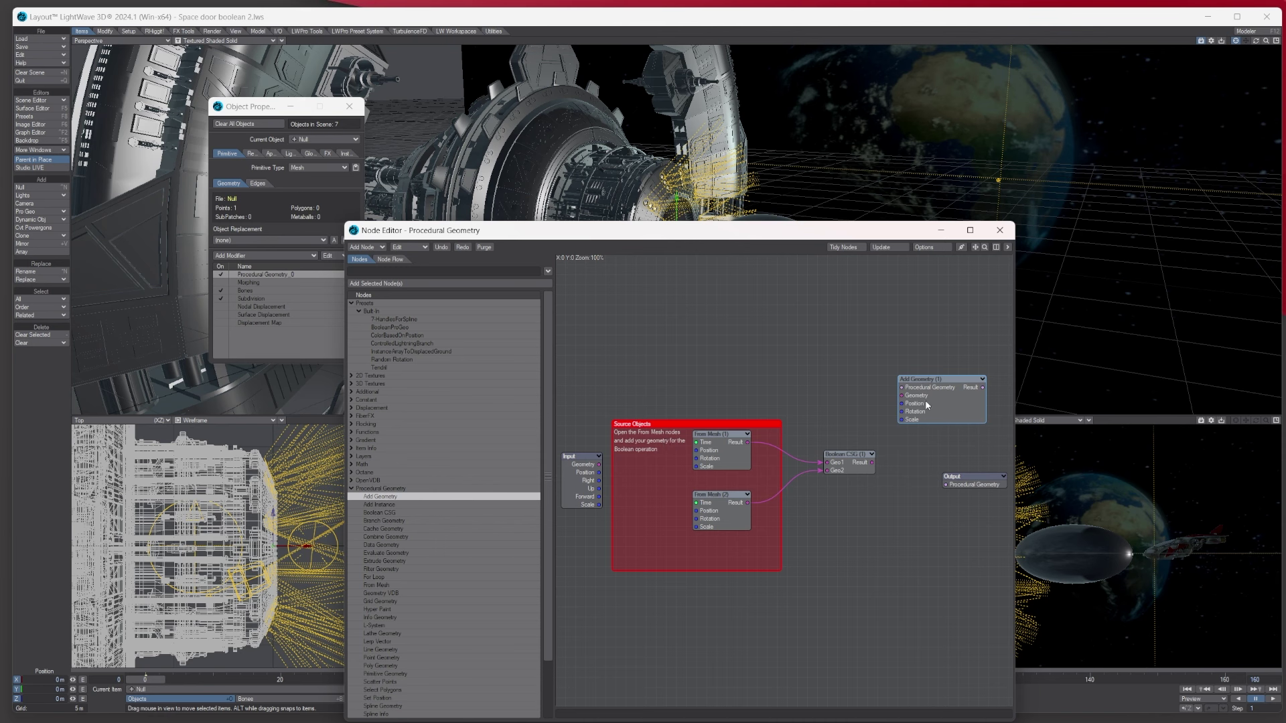
drag(871, 462, 902, 395)
drag(983, 387, 946, 484)
- Set the Boolean CSG node's operation type to Subtraction in the space door network
double_click(846, 454)
click(978, 127)
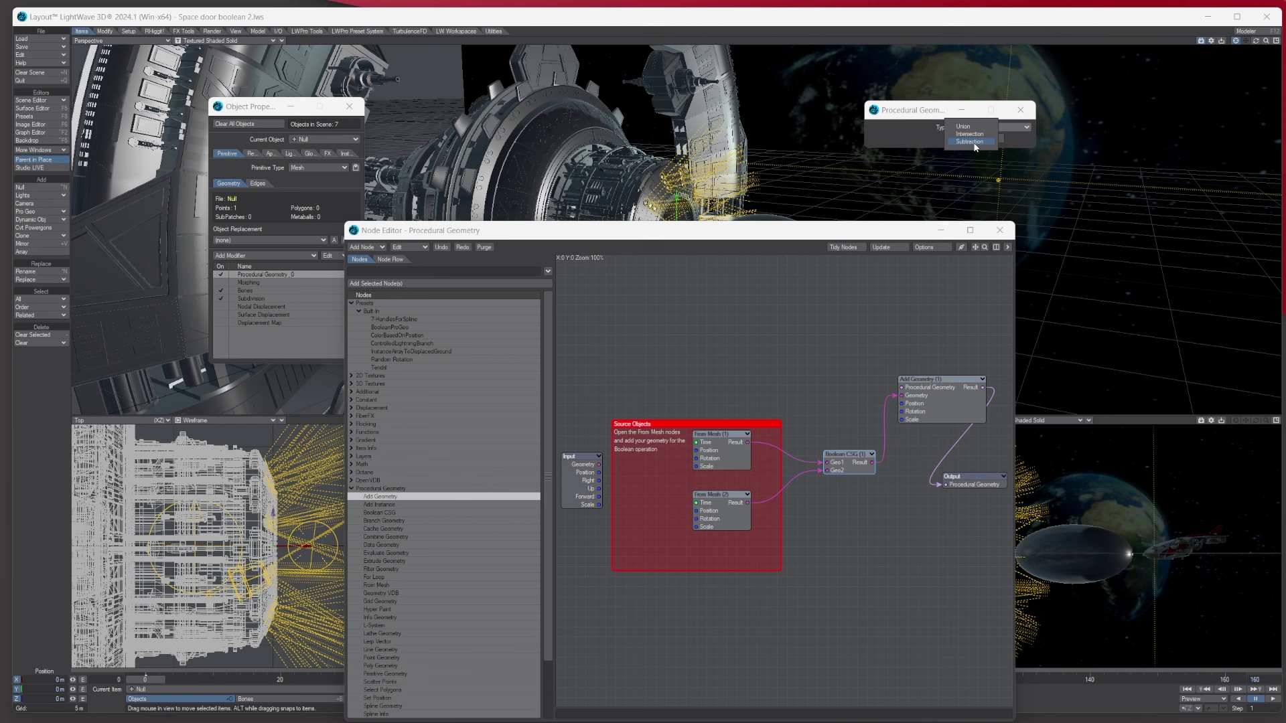
click(969, 142)
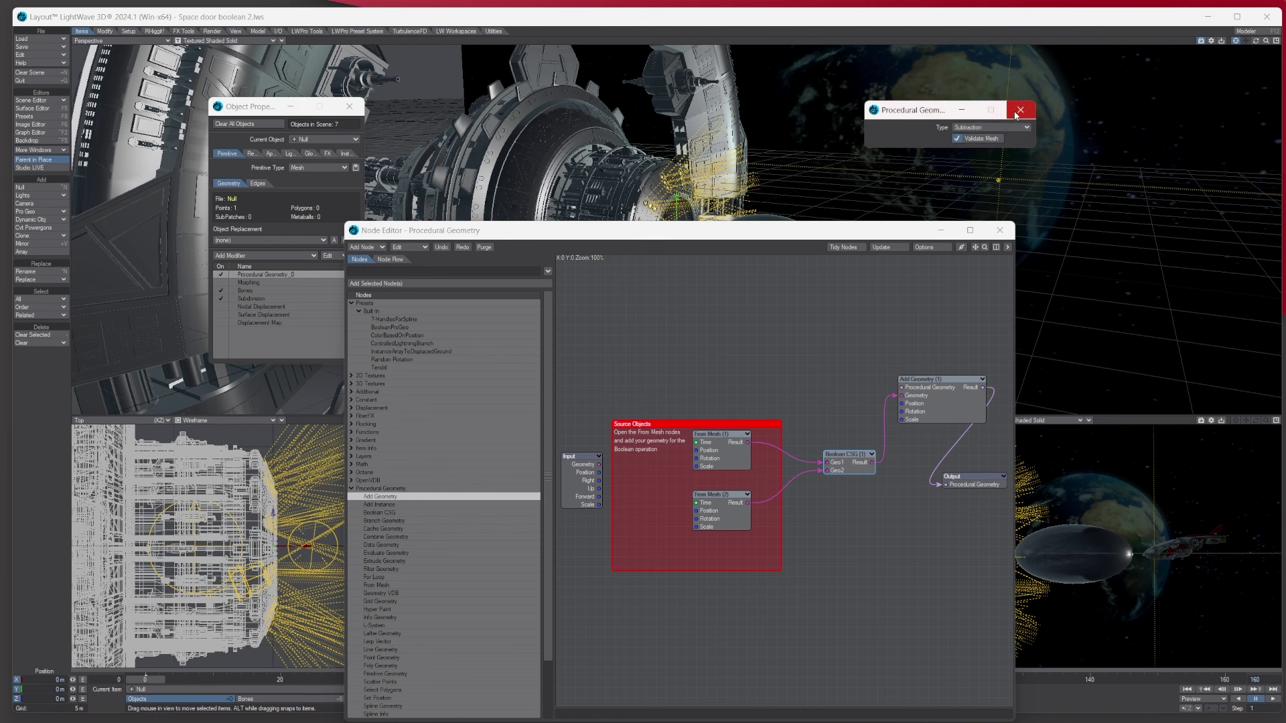
- Open the From Mesh (1) node's properties and choose its source item
double_click(728, 460)
drag(731, 457, 730, 467)
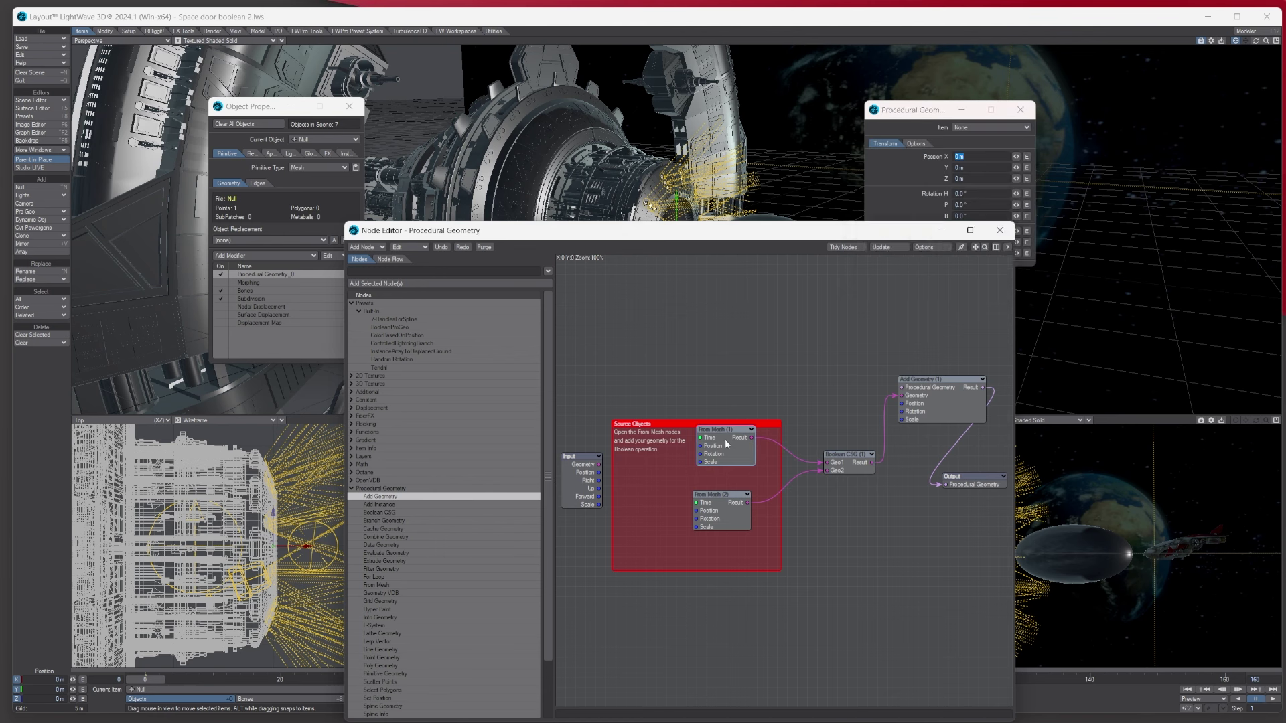
click(974, 127)
click(974, 127)
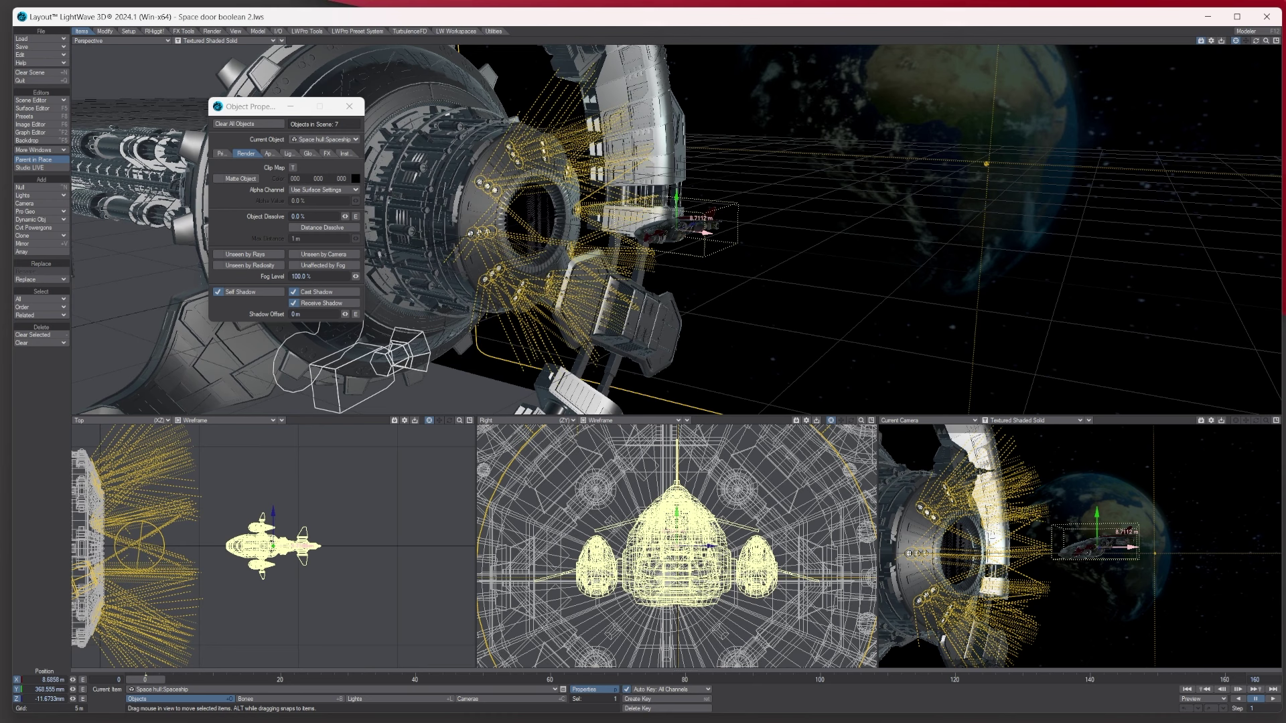
- Open the Scene Editor, select the Space hull:Boolean object and move it along X to about 8.5 m around the spaceship
click(36, 100)
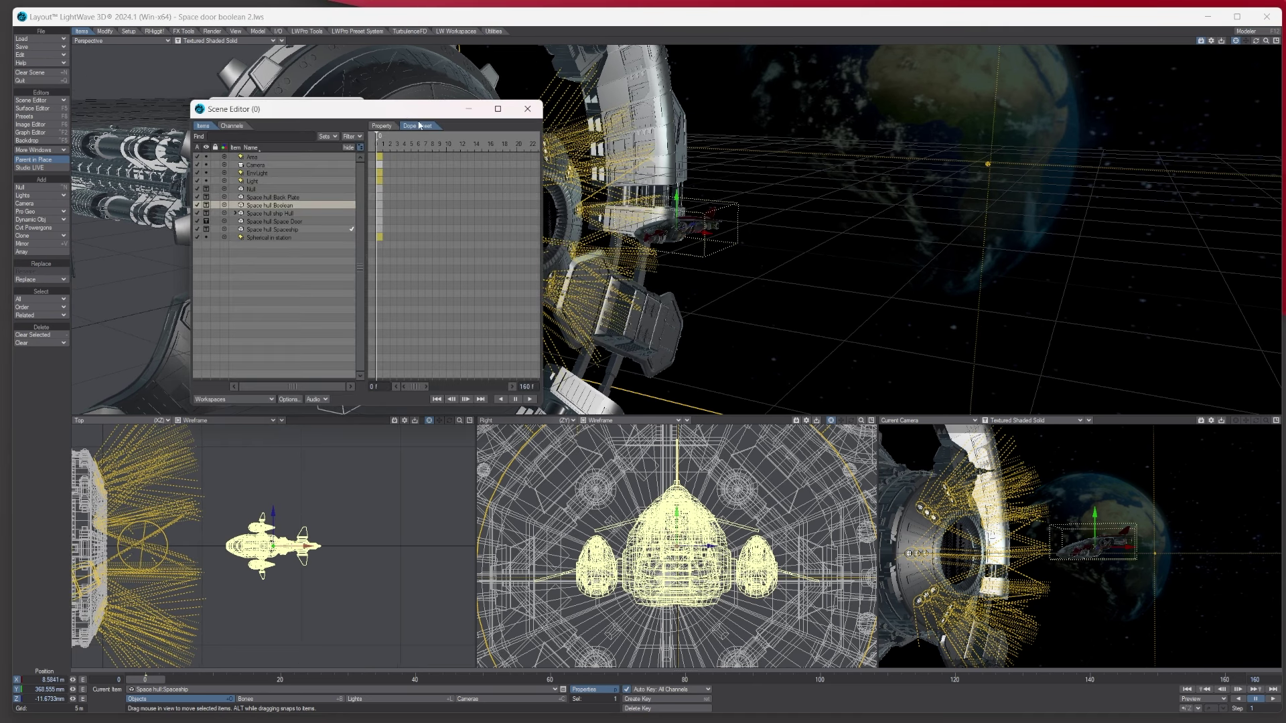
drag(365, 108, 998, 93)
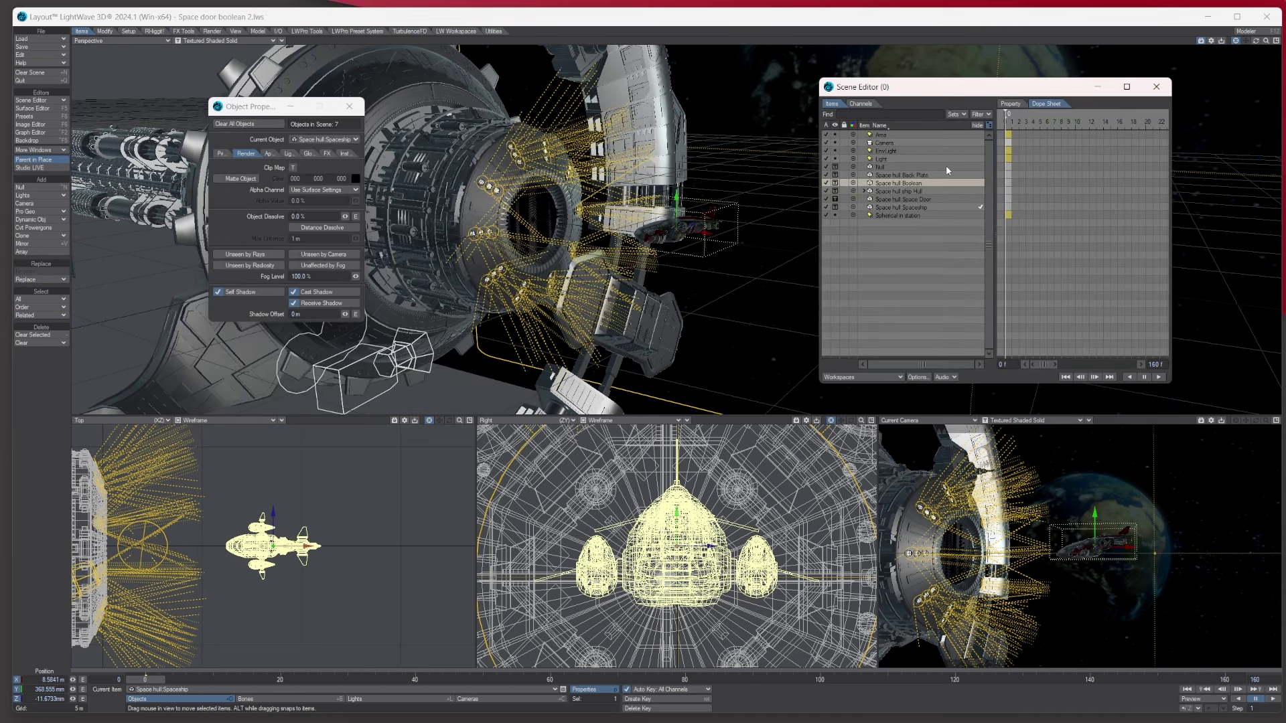
click(905, 185)
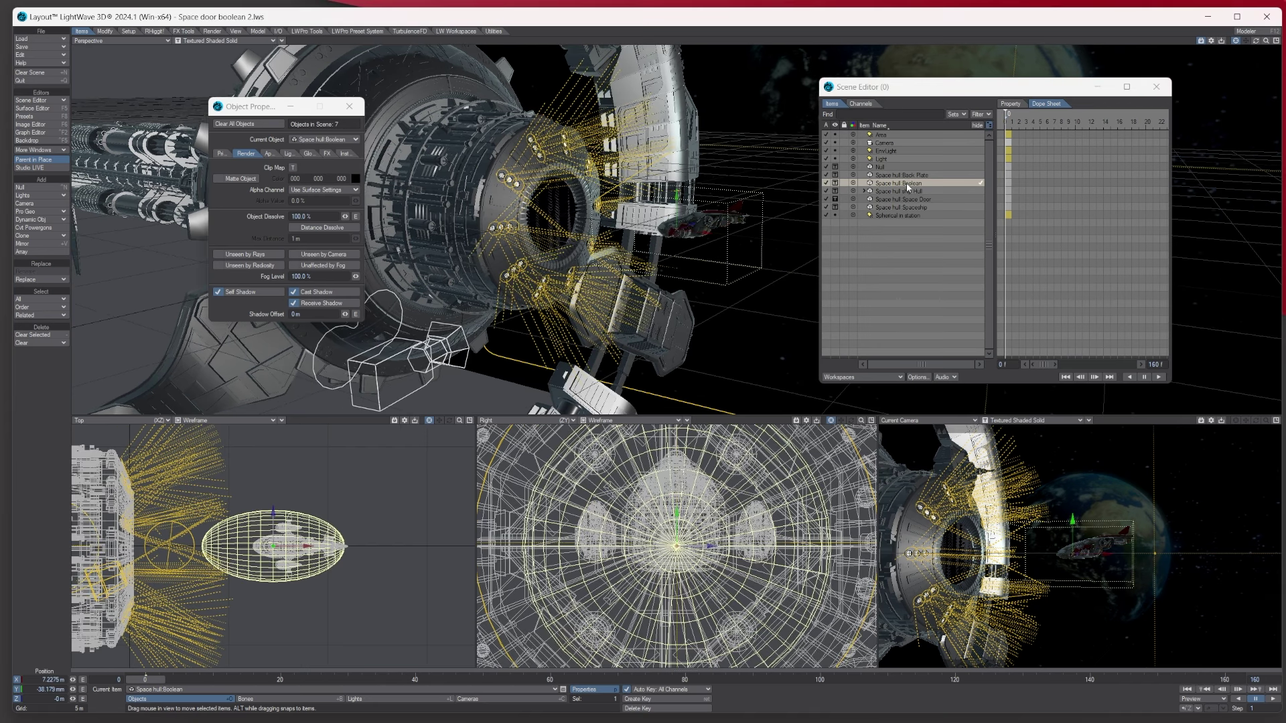
drag(1099, 546, 1138, 546)
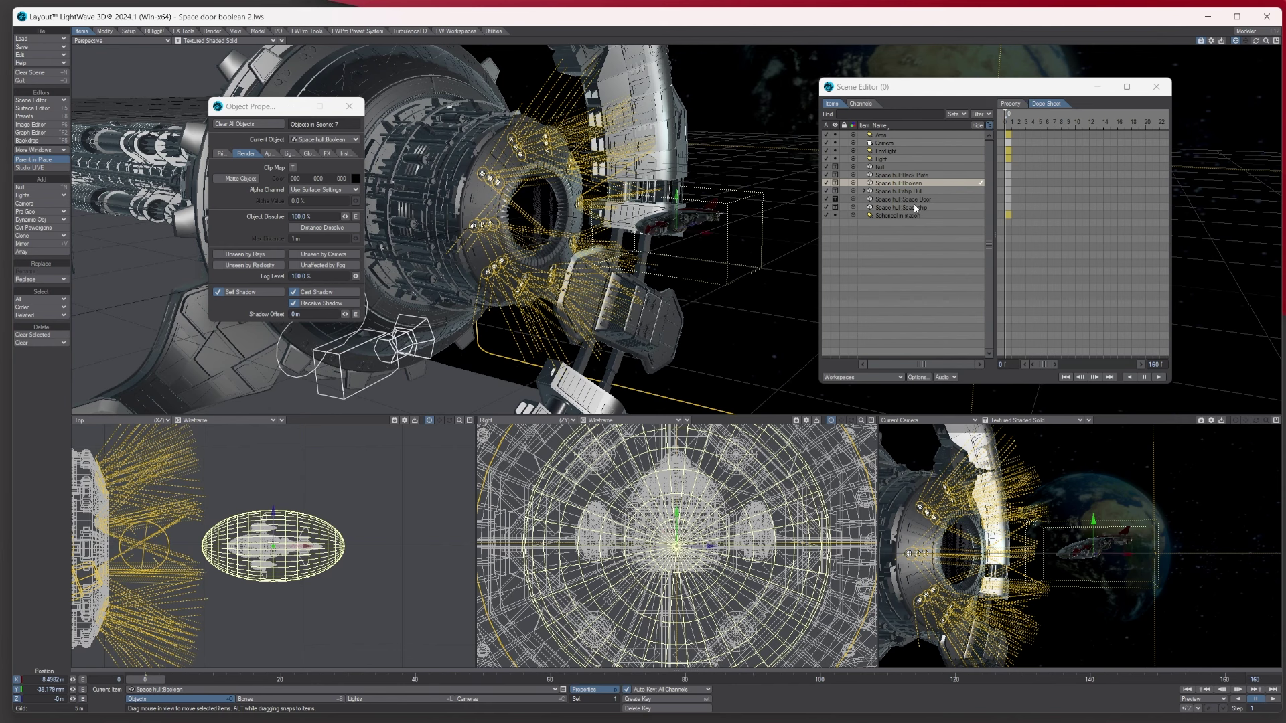
- Parent Space hull:Spaceship to Space hull:Boolean and inspect the ship up close at the hull opening
drag(915, 208, 897, 183)
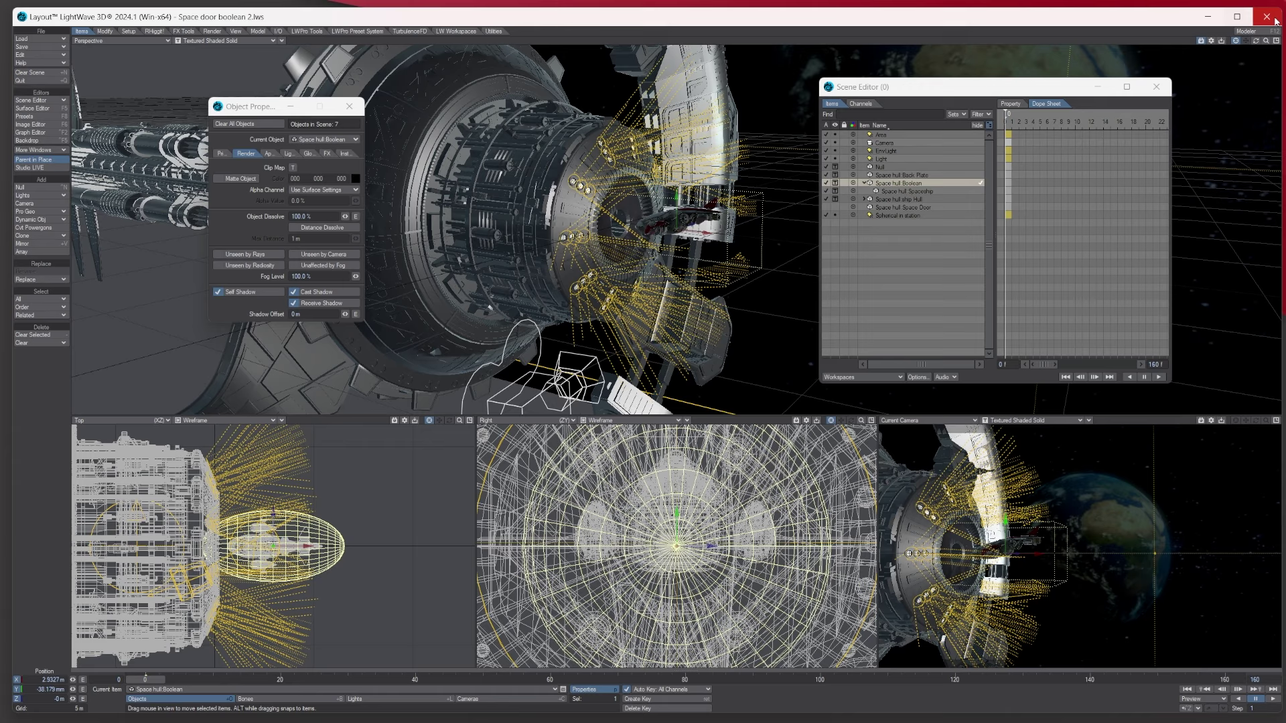
scroll(532, 260, up, 5)
scroll(529, 261, up, 2)
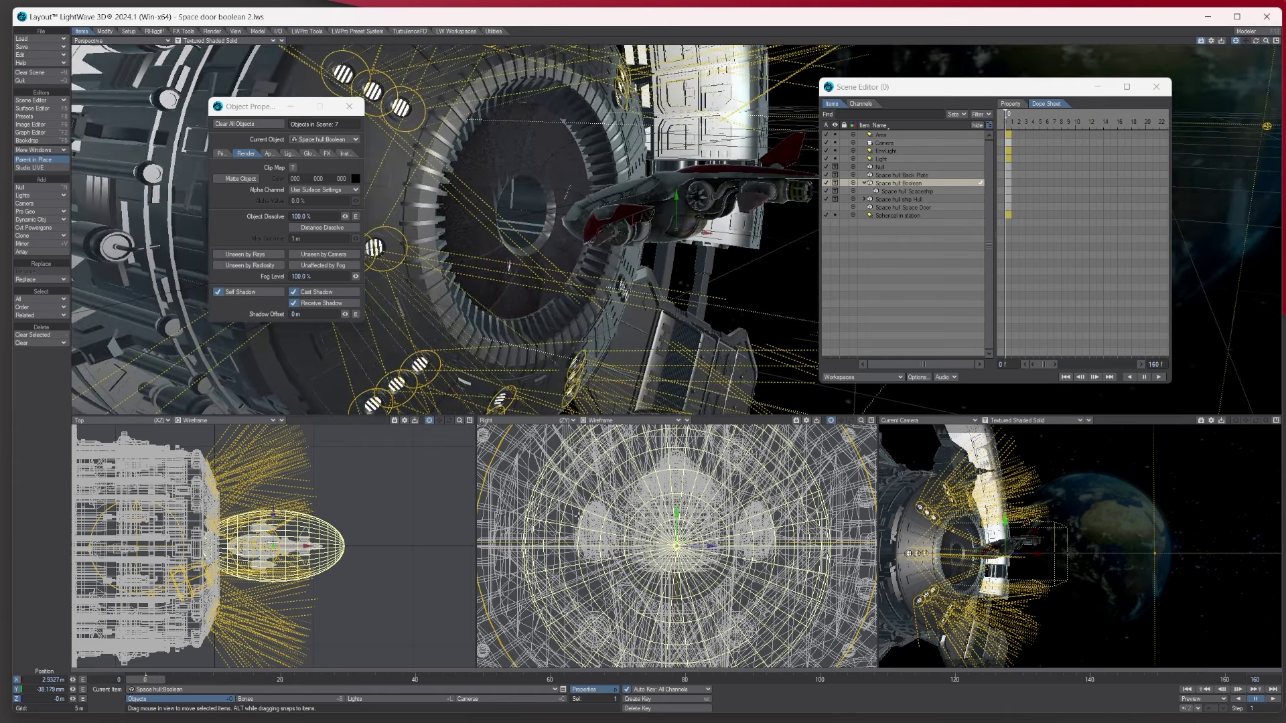
drag(509, 264, 536, 275)
alt+drag(468, 234, 402, 221)
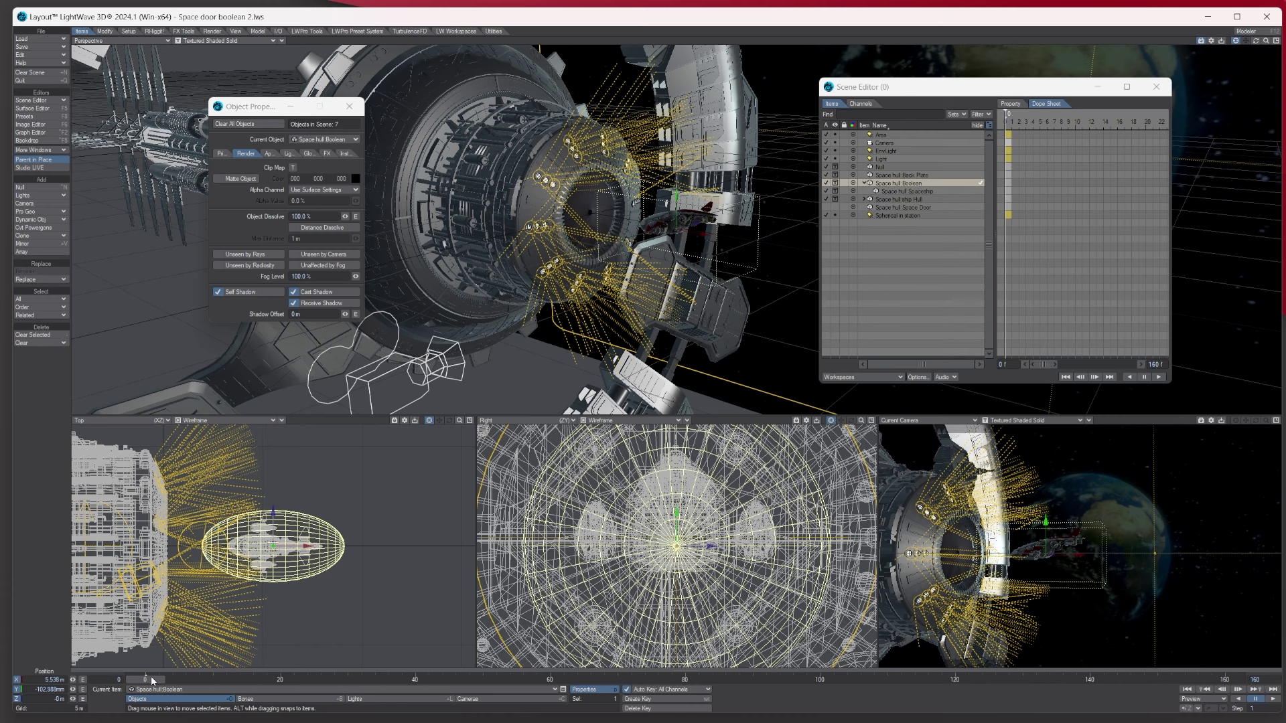
- Animate the Boolean ellipsoid and its spaceship along X through the space door with keys at frames 40 and 80
drag(151, 677, 416, 679)
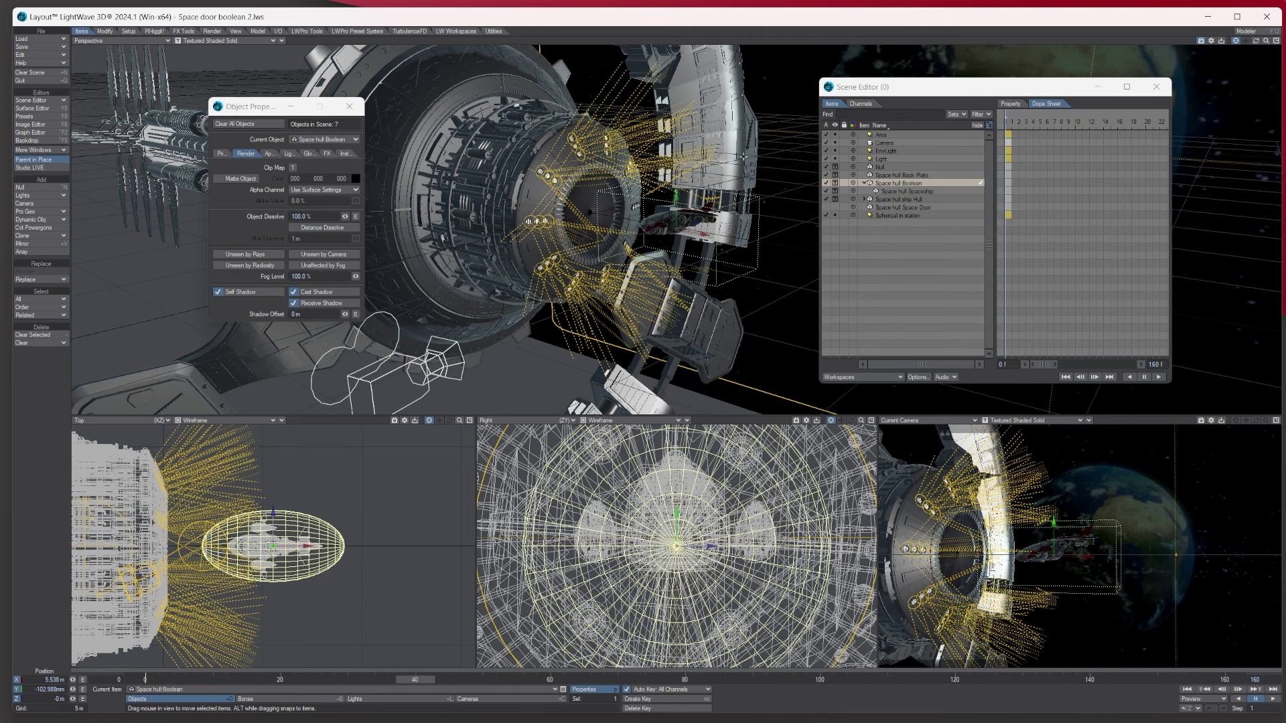
drag(708, 235, 661, 234)
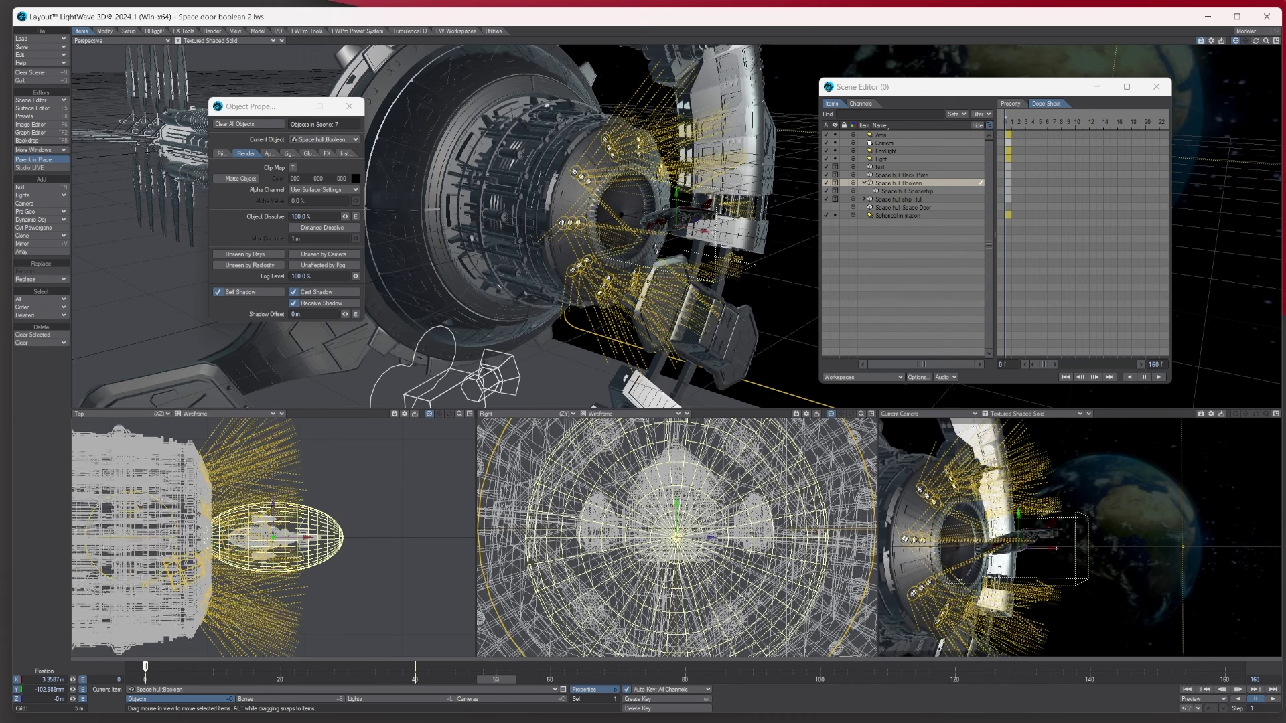
drag(415, 679, 684, 679)
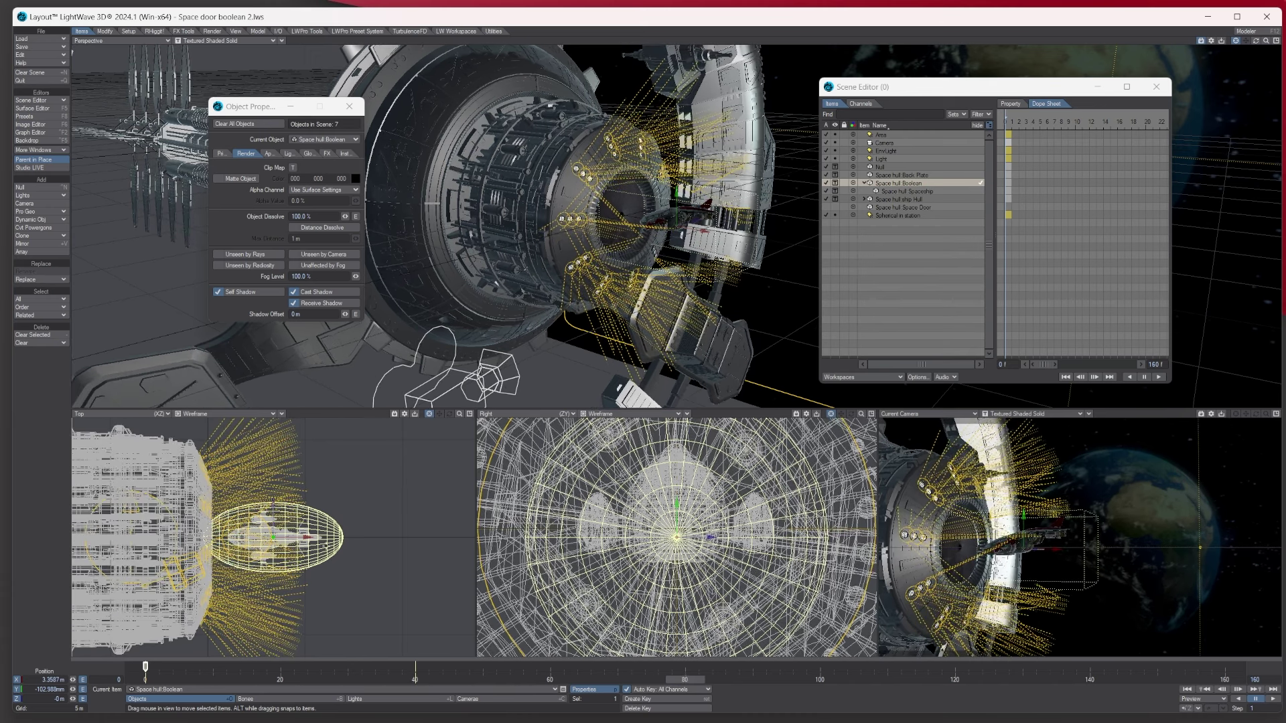
drag(294, 538, 221, 538)
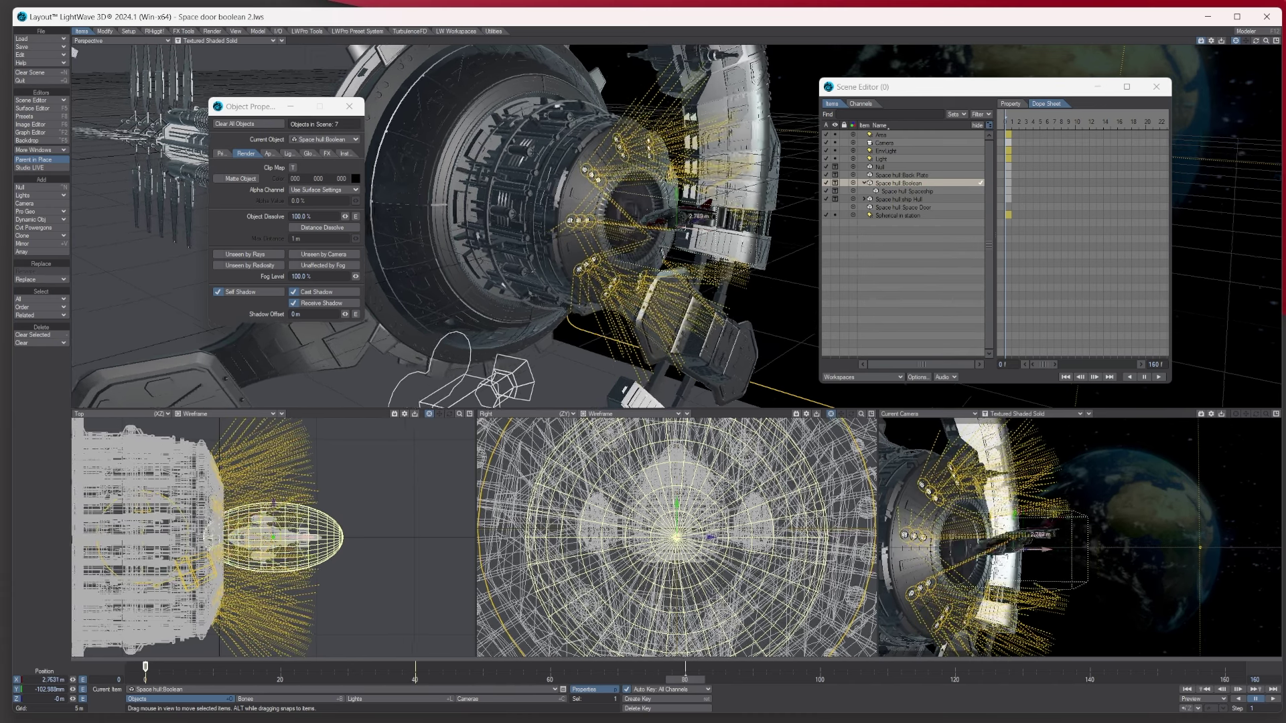
mouse_move(74, 52)
mouse_down()
mouse_move(125, 55)
mouse_move(79, 72)
mouse_up()
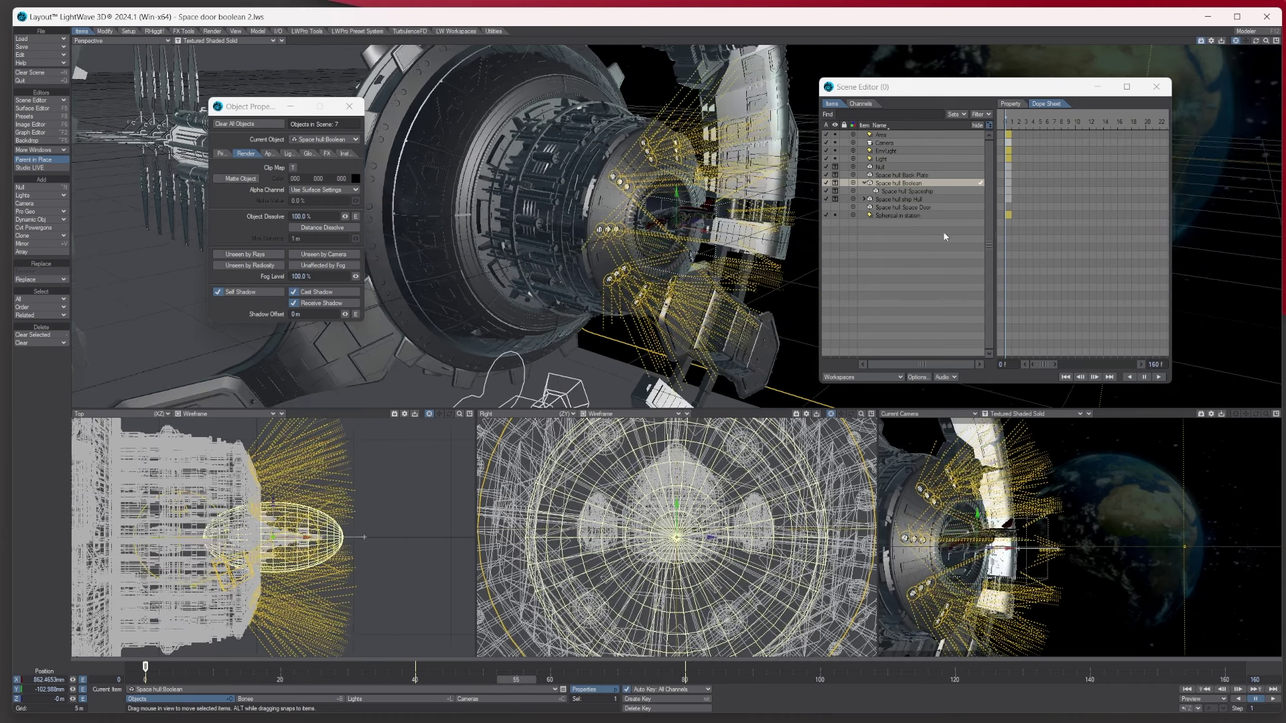
- Select Space hull:Space Door and create a rotation key at frame 65 with the pitch at 112.50°
click(910, 207)
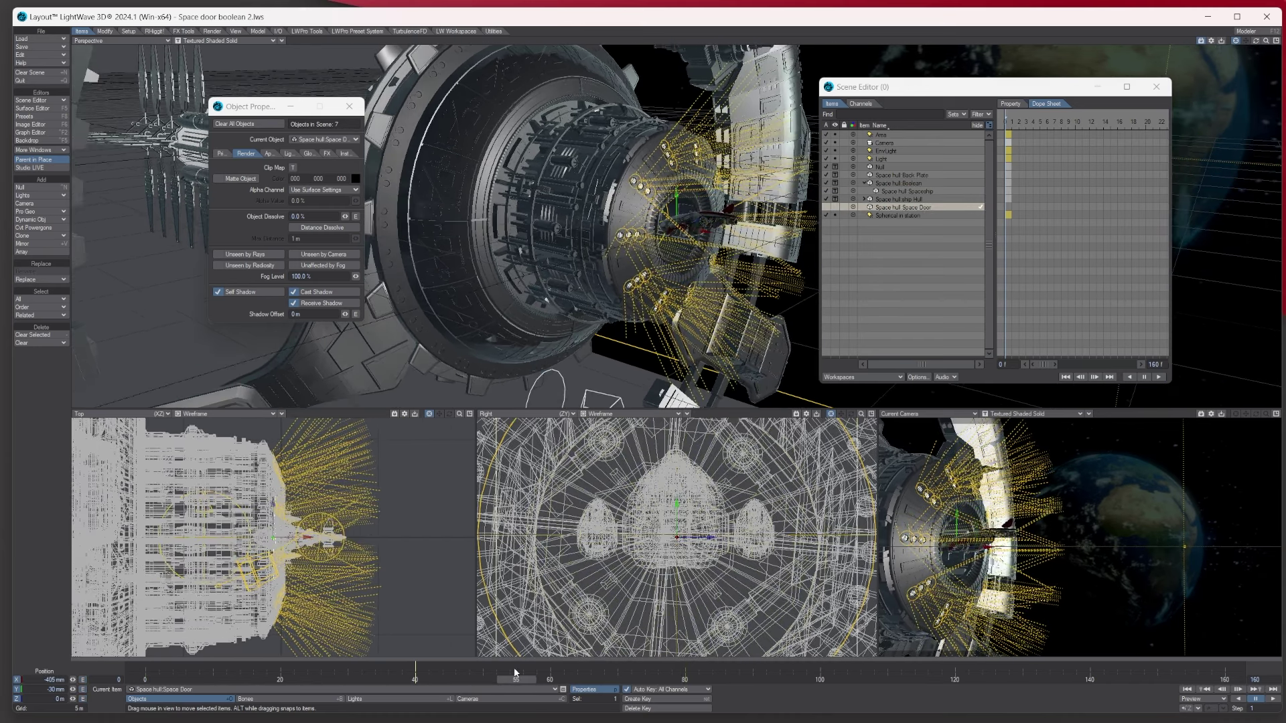
key(y)
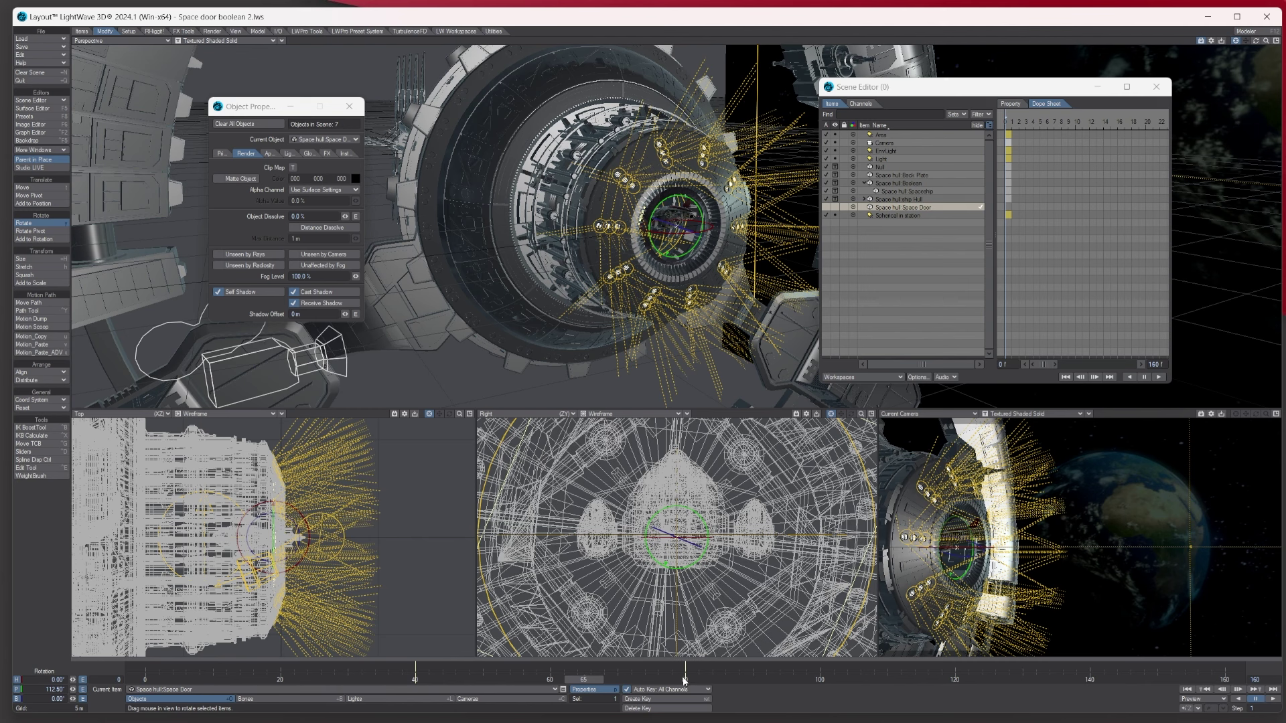
click(655, 700)
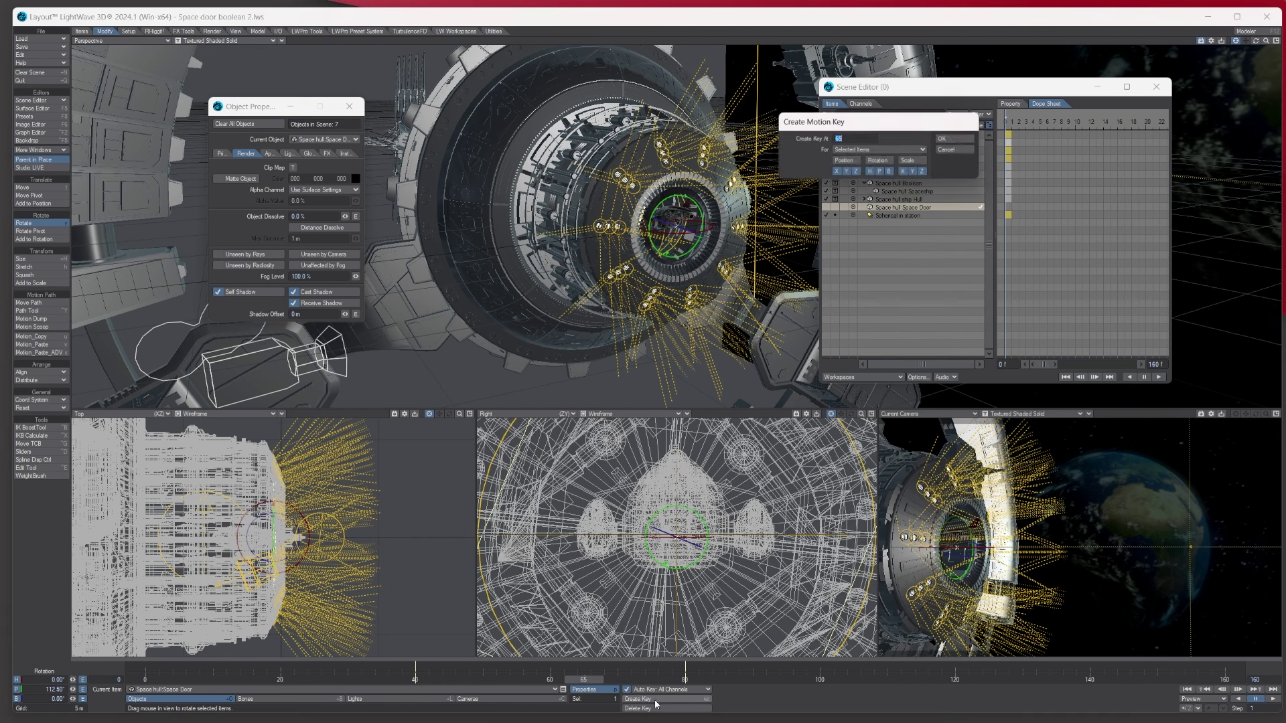
click(956, 143)
- Switch the Current Camera viewport to VPR and preview the door animation from frame 46 to frame 48
click(1032, 414)
click(1004, 435)
drag(583, 679, 455, 679)
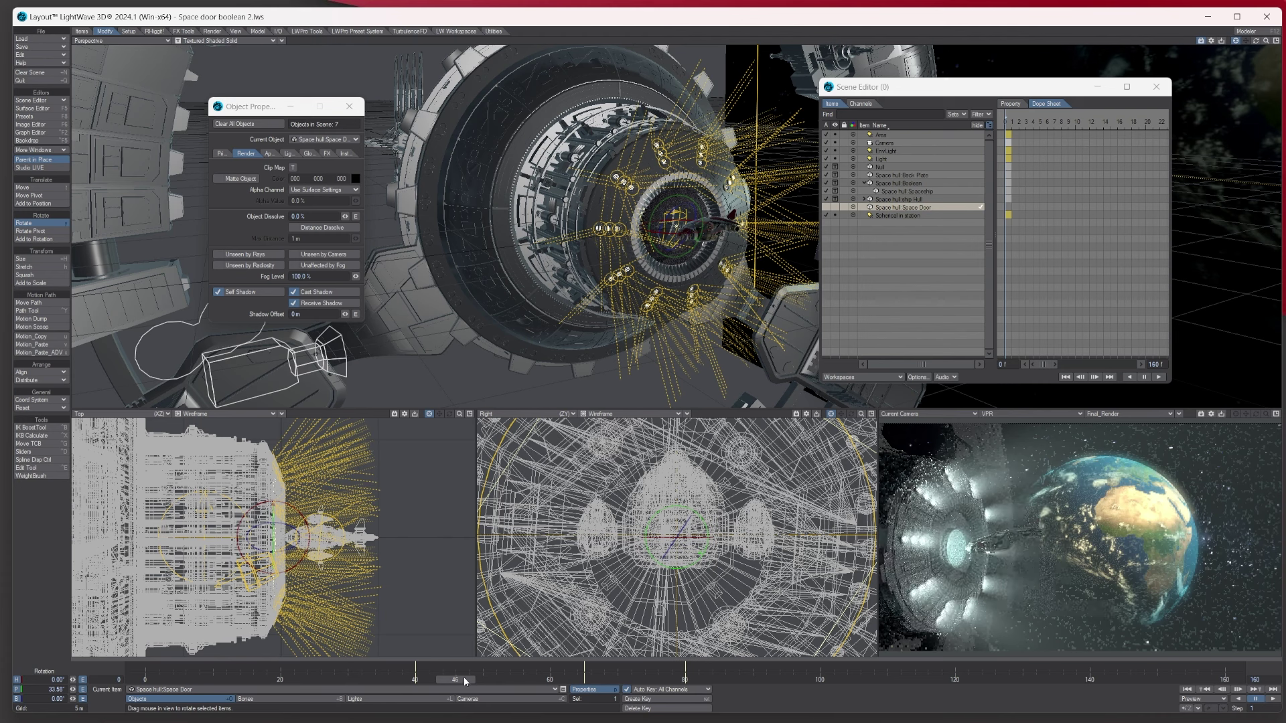
key(Right)
key(Right)
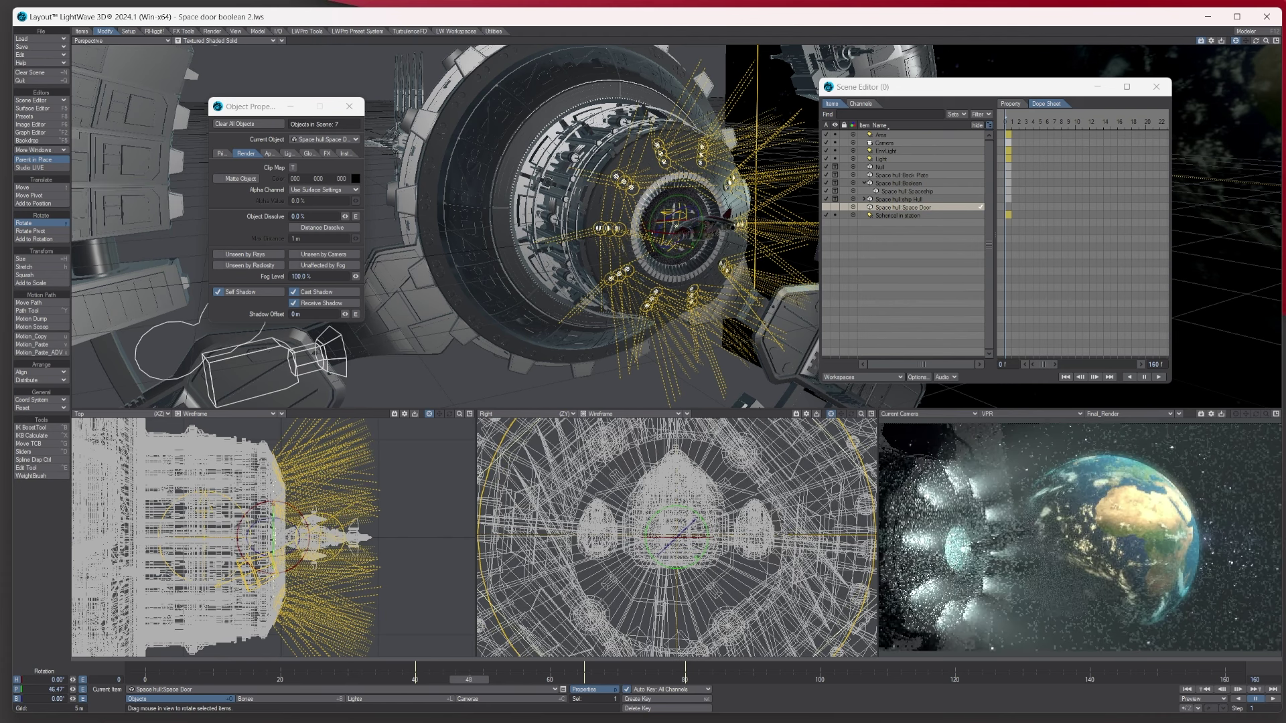
- Hide the Scene Editor and examine the door opening around the ship frame by frame up to frame 53, returning to frame 46
key(ctrl+F1)
key(Right)
key(Right)
key(Right)
key(Right)
key(Right)
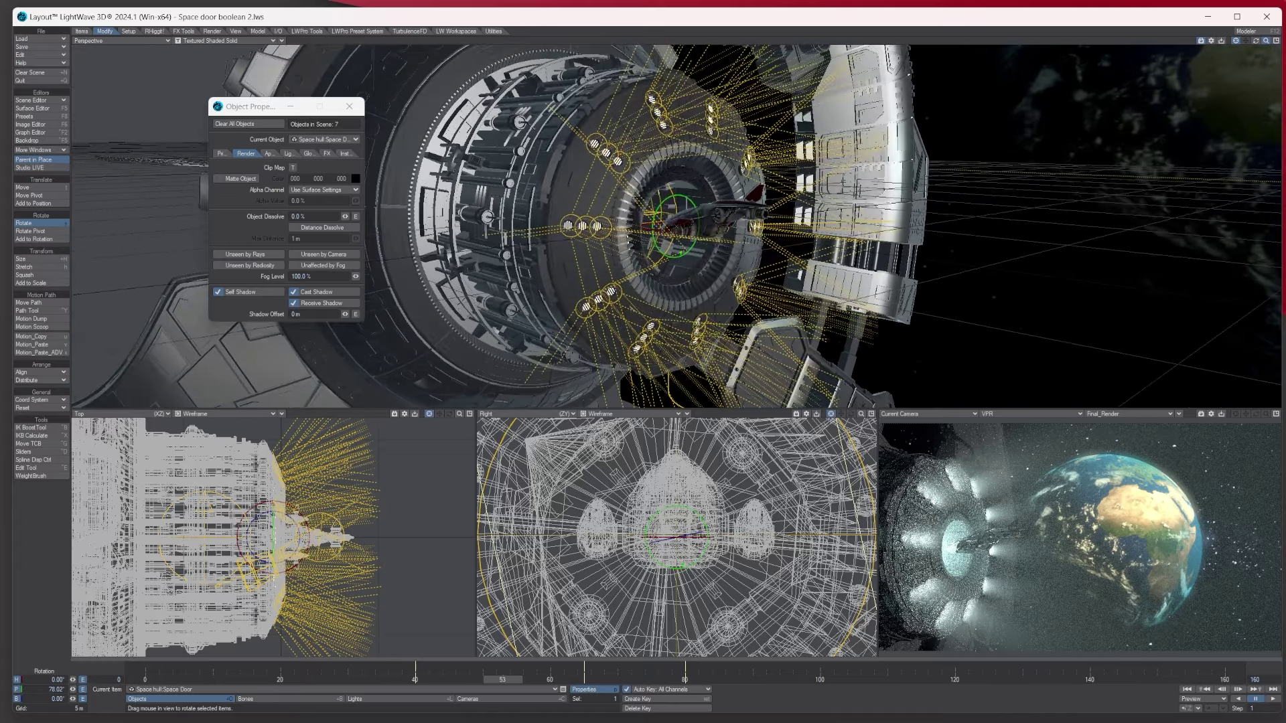
alt+drag(1099, 114, 1162, 107)
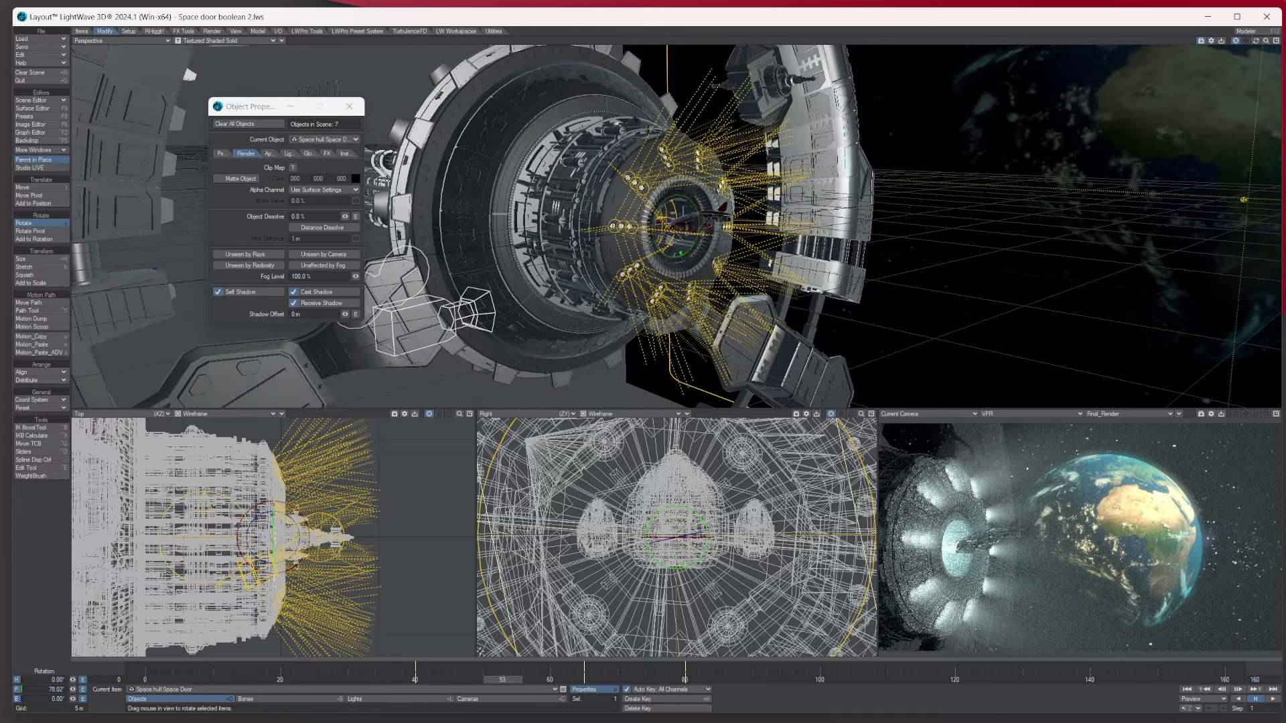
drag(505, 680, 456, 680)
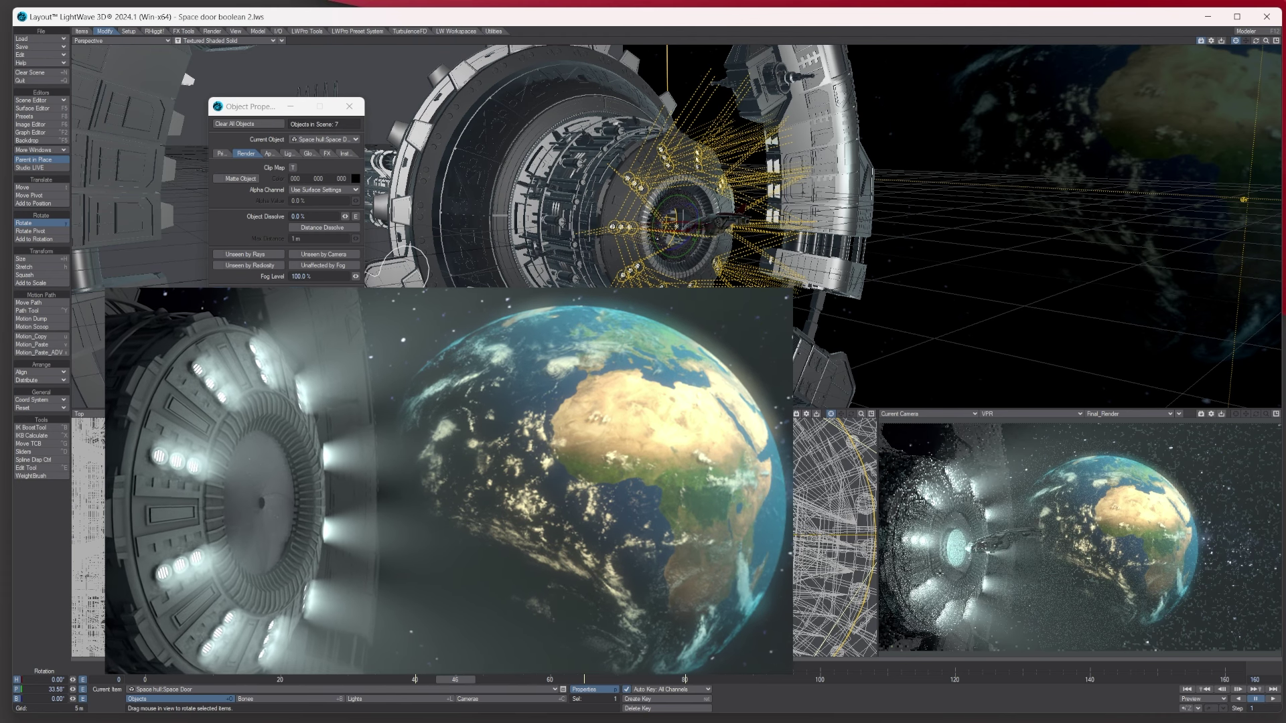